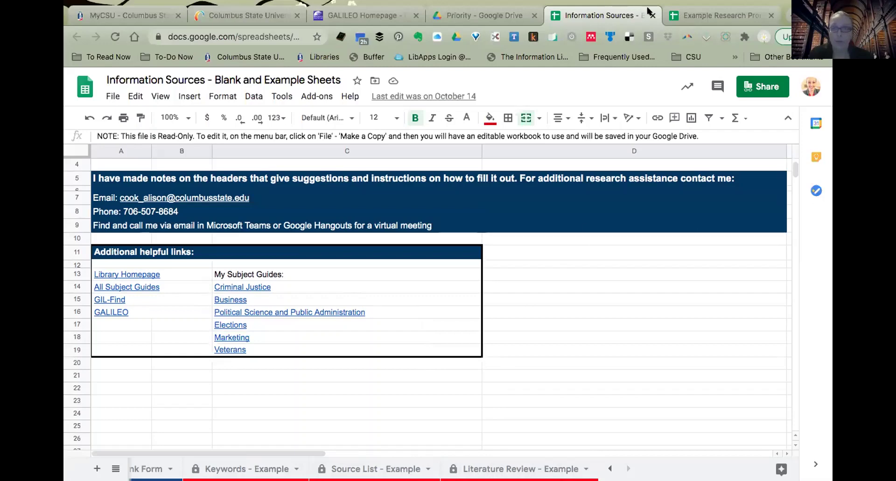
- In the Example Research Project Info Sources spreadsheet, open the Keywords - Example sheet and mark the first keyword row as Keep
{"action": "left_click", "coordinate": [693, 10]}
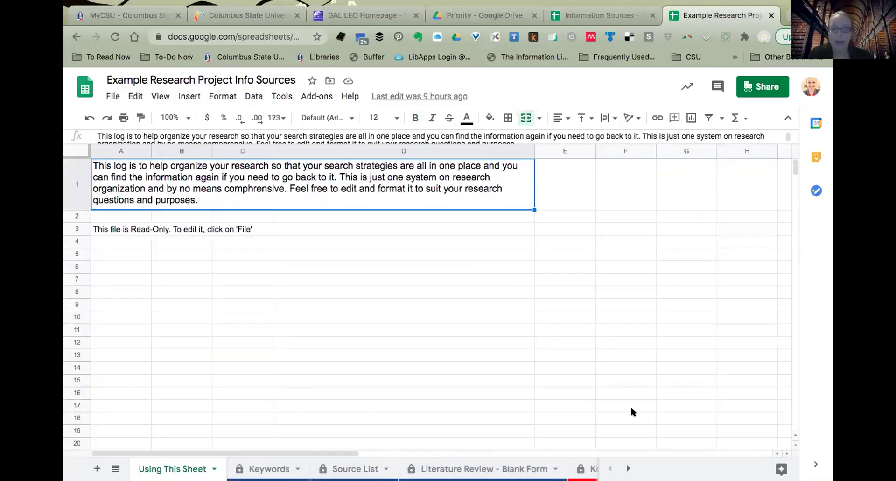
{"action": "left_click", "coordinate": [628, 467]}
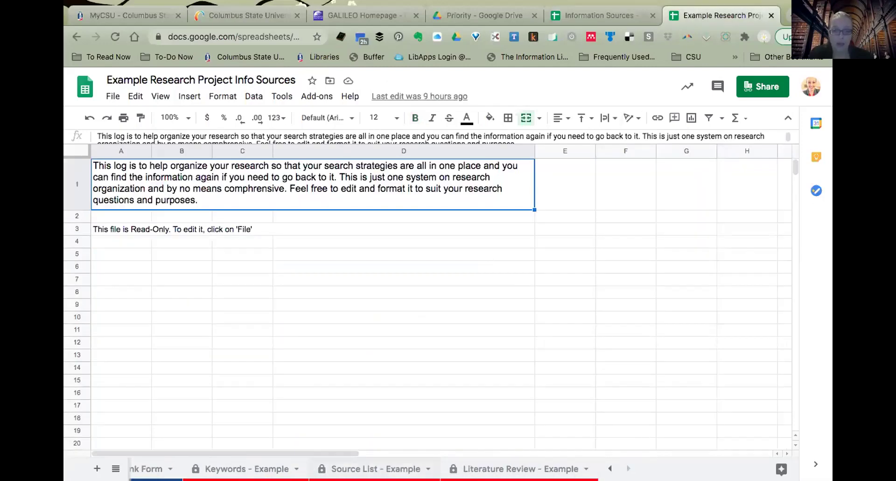
{"action": "left_click", "coordinate": [269, 466]}
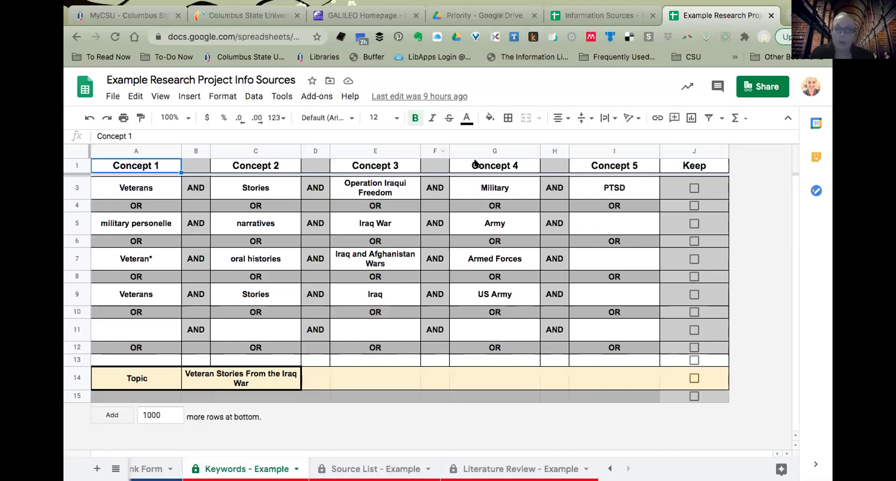
{"action": "left_click", "coordinate": [694, 187]}
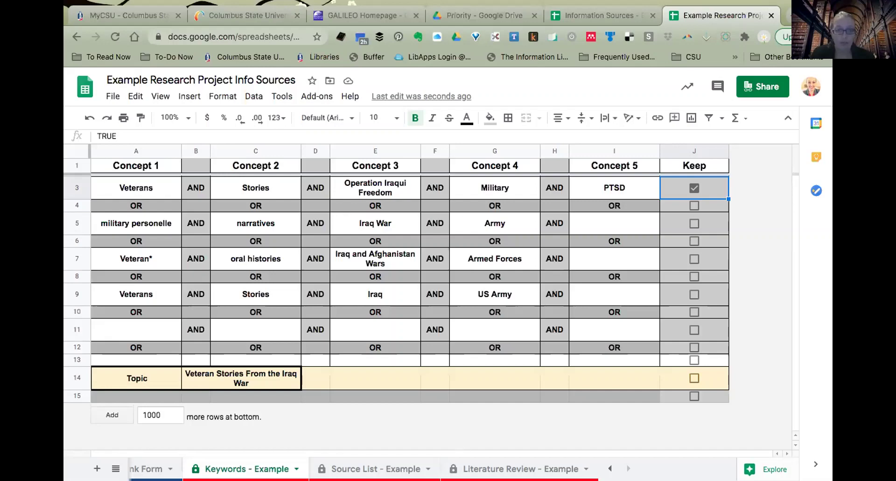
- Check the Organizing Within GIL-Find slide in PowerPoint and return to the Chrome browser
{"action": "mouse_move", "coordinate": [524, 476]}
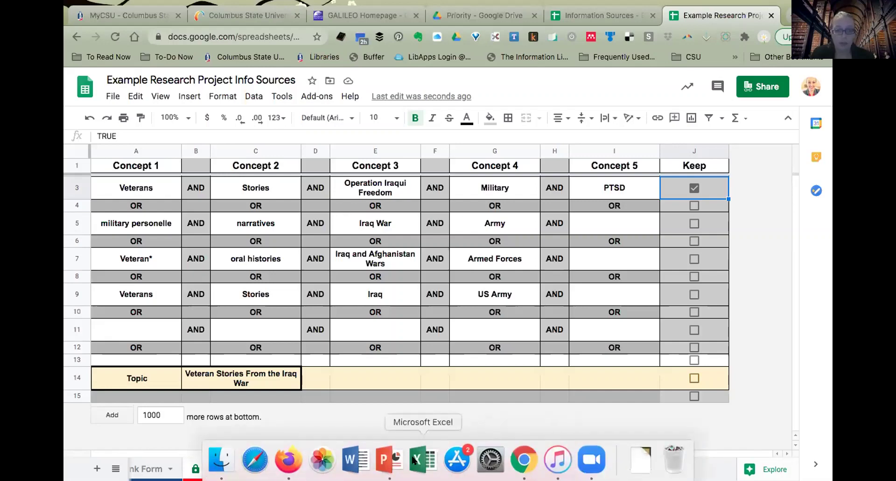
{"action": "left_click", "coordinate": [385, 463]}
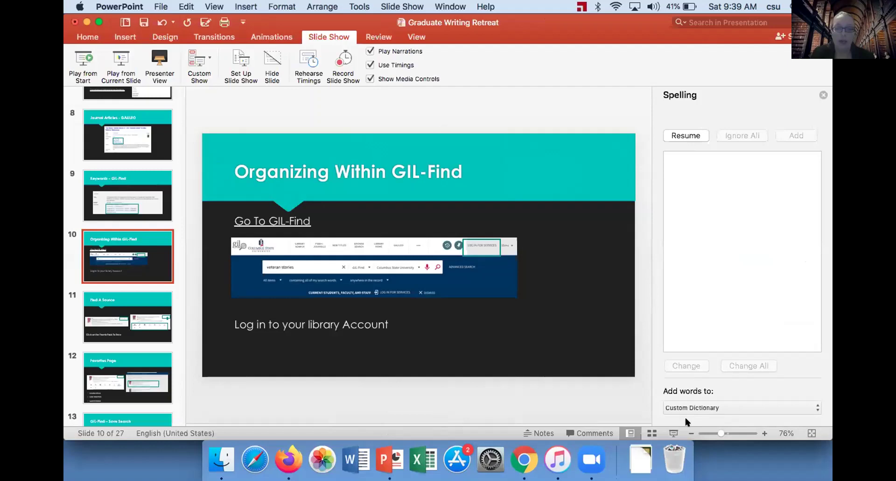
{"action": "left_click", "coordinate": [524, 459]}
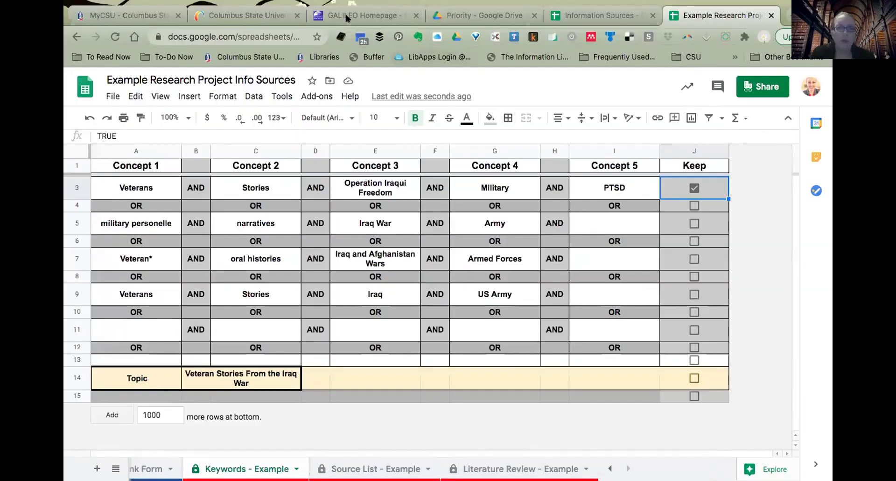
- Try to search the open GIL-Find catalog page for "veterans stories"
{"action": "left_click", "coordinate": [270, 17]}
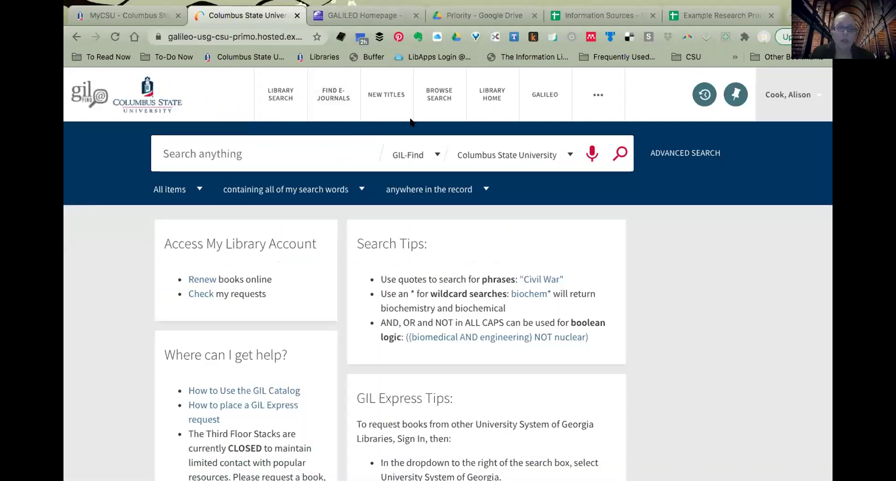
{"action": "left_click", "coordinate": [316, 150]}
{"action": "type", "text": "vet"}
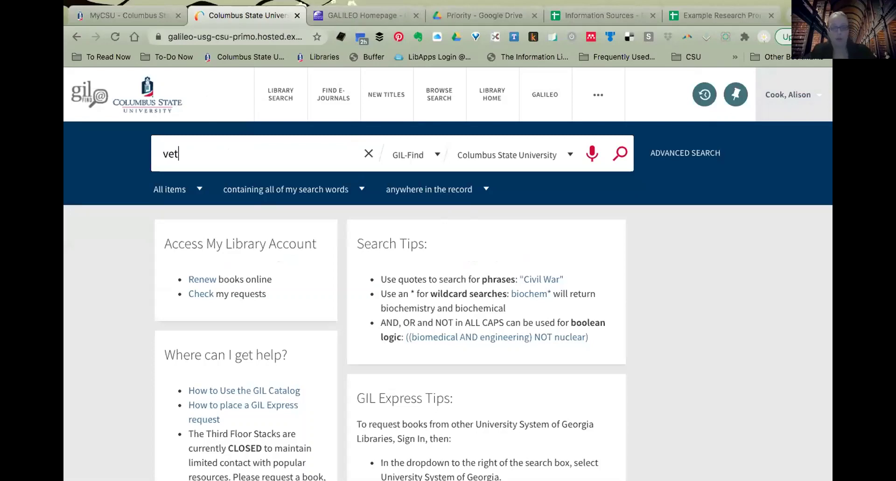
{"action": "type", "text": "erans storie"}
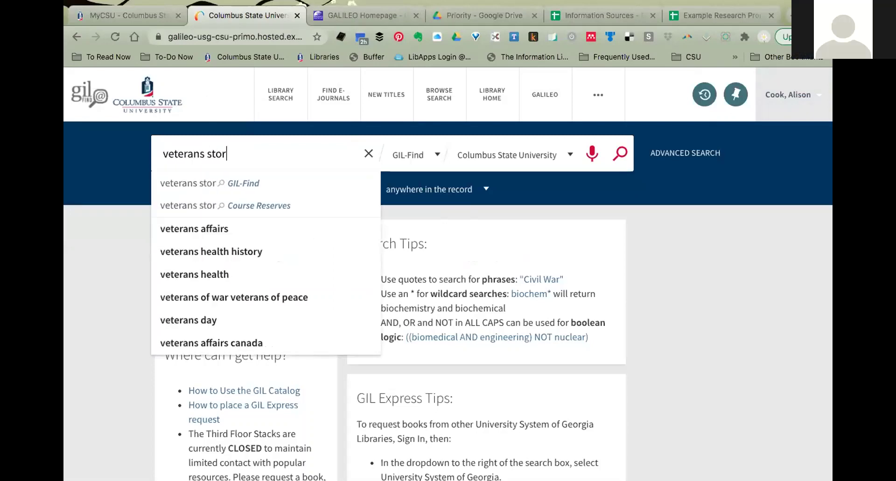
{"action": "type", "text": "s"}
{"action": "key", "text": "Return"}
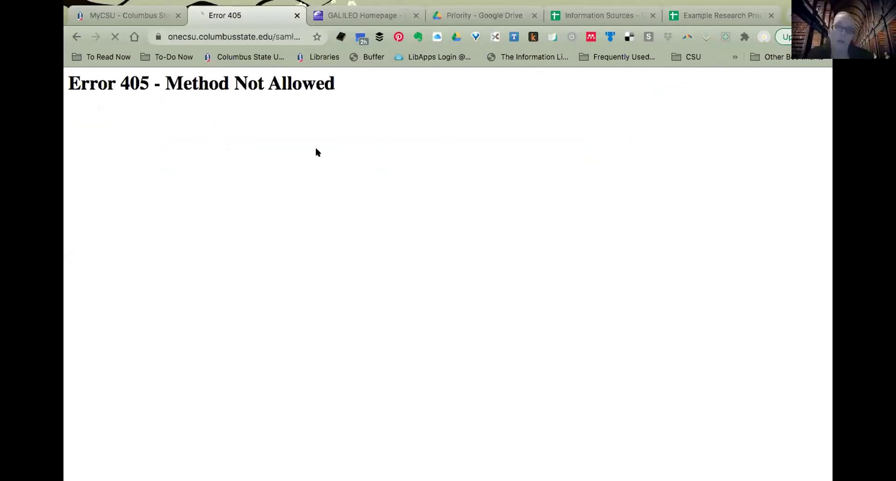
- Reopen GIL-Find from the MyCSU page, close the error page and log in under Columbus State Students, Faculty, & Staff
{"action": "left_click", "coordinate": [117, 15]}
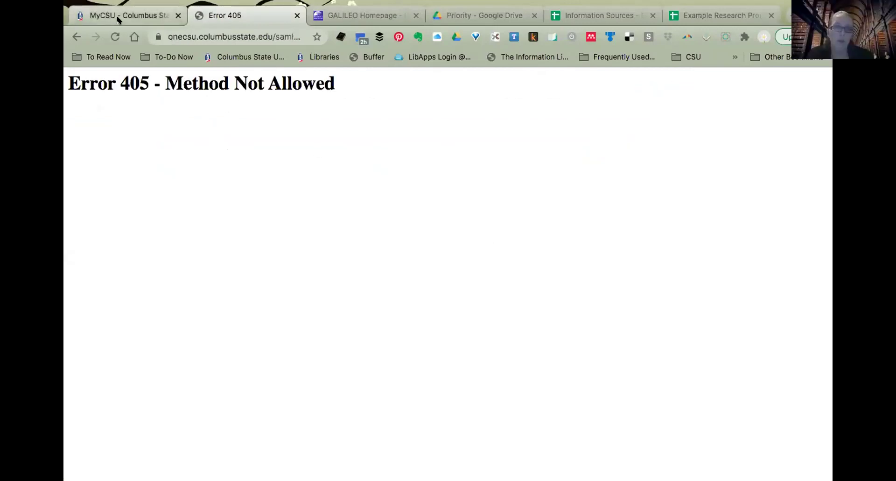
{"action": "left_click", "coordinate": [411, 319]}
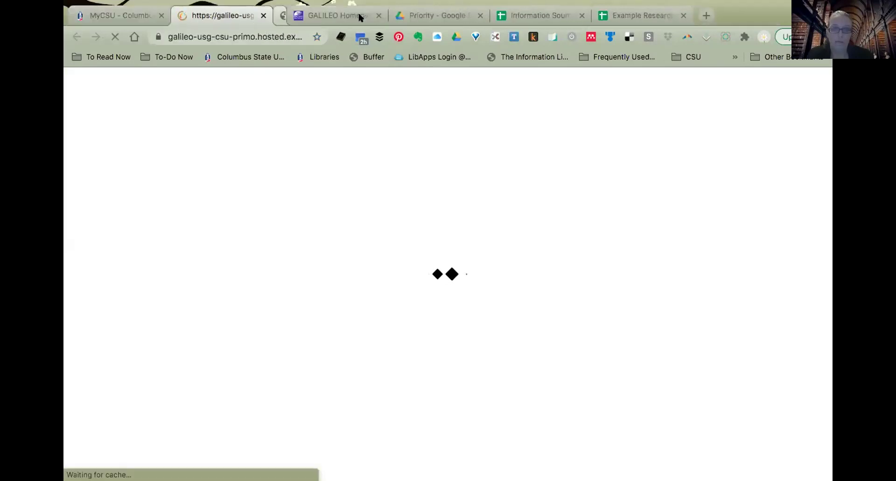
{"action": "left_click", "coordinate": [363, 15]}
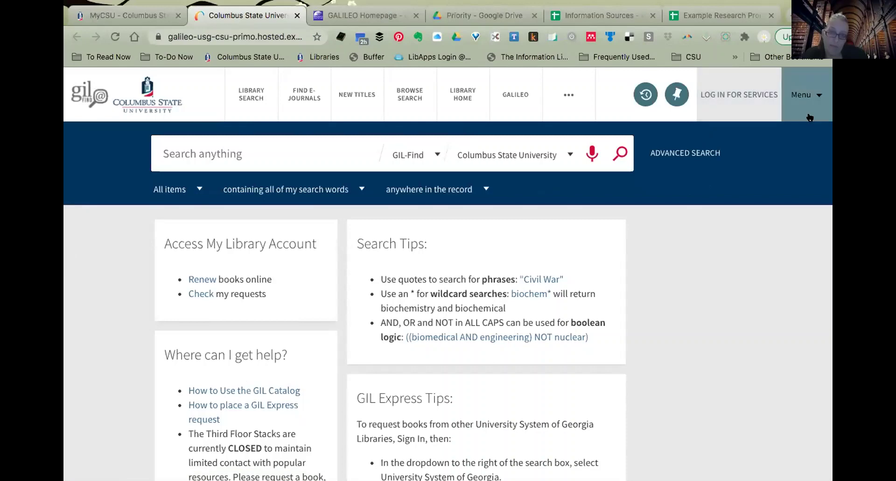
{"action": "left_click", "coordinate": [743, 94]}
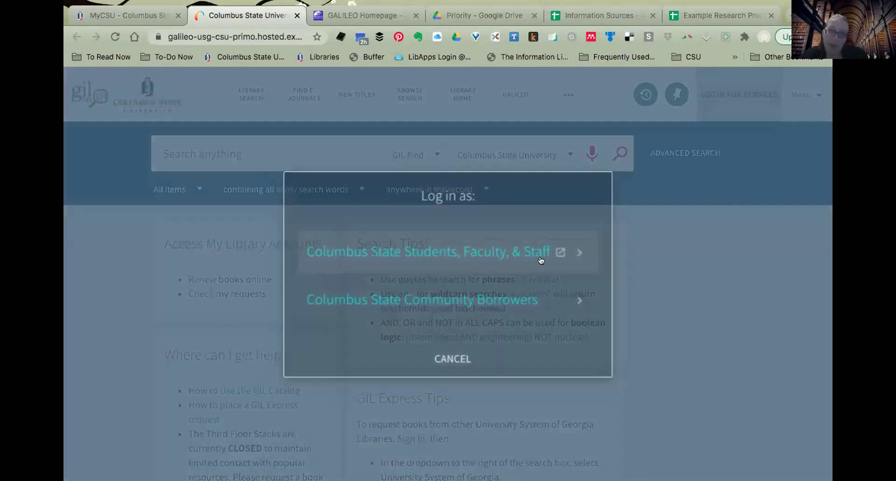
{"action": "left_click", "coordinate": [531, 250]}
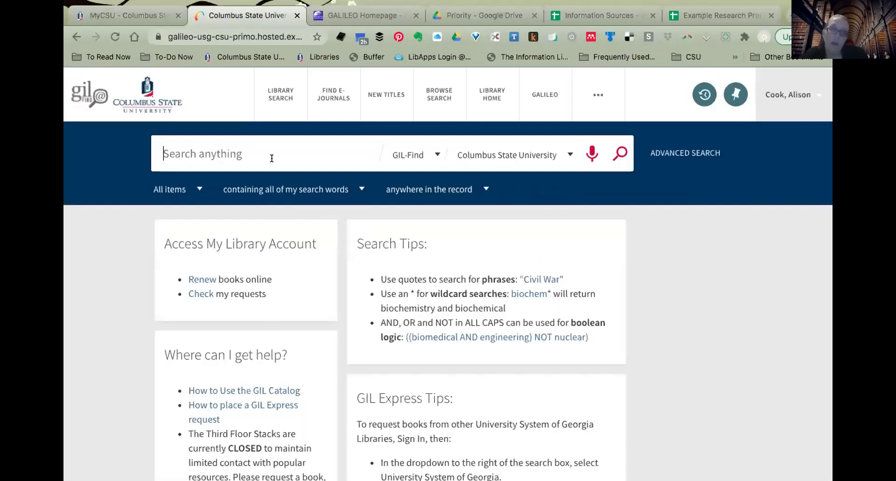
- Search the GIL-Find catalog for "veterans stories"
{"action": "type", "text": "vet"}
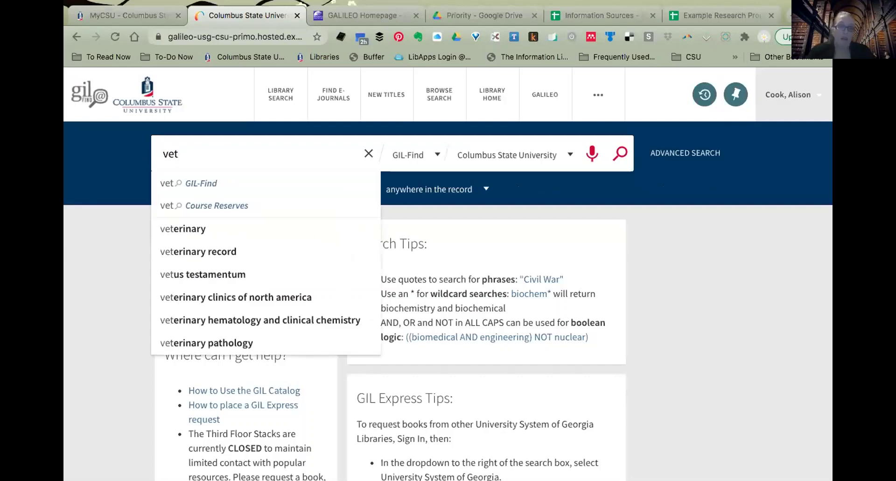
{"action": "left_click", "coordinate": [238, 187]}
{"action": "left_click", "coordinate": [221, 163]}
{"action": "type", "text": "erans stories"}
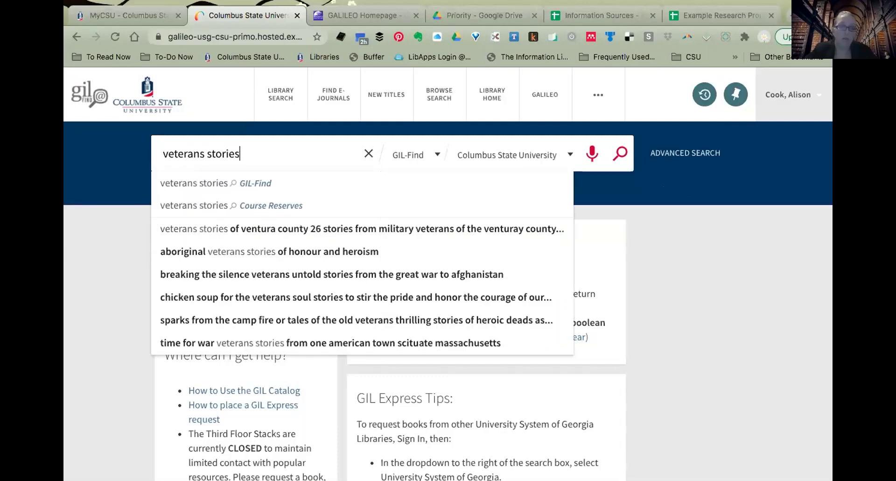
{"action": "key", "text": "Return"}
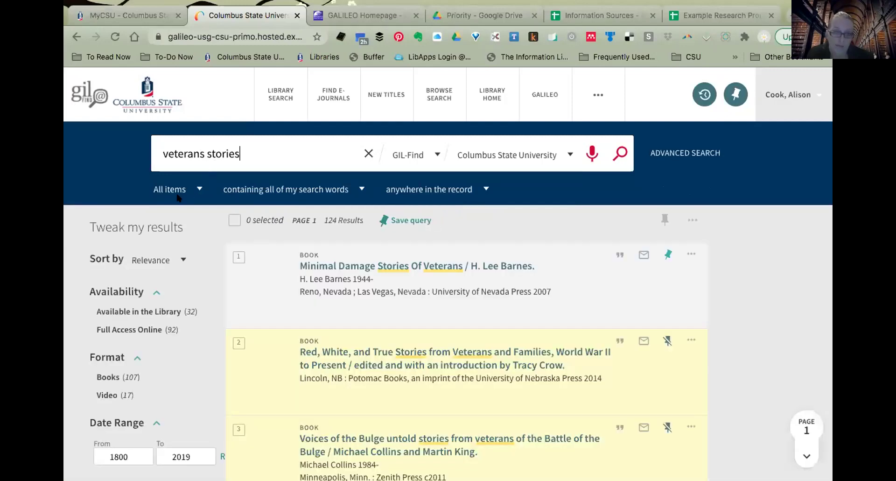
- Filter the search results to the Books format with a date range starting in 2002 and ending in 2019
{"action": "scroll", "coordinate": [186, 274], "scroll_direction": "down", "scroll_amount": 4}
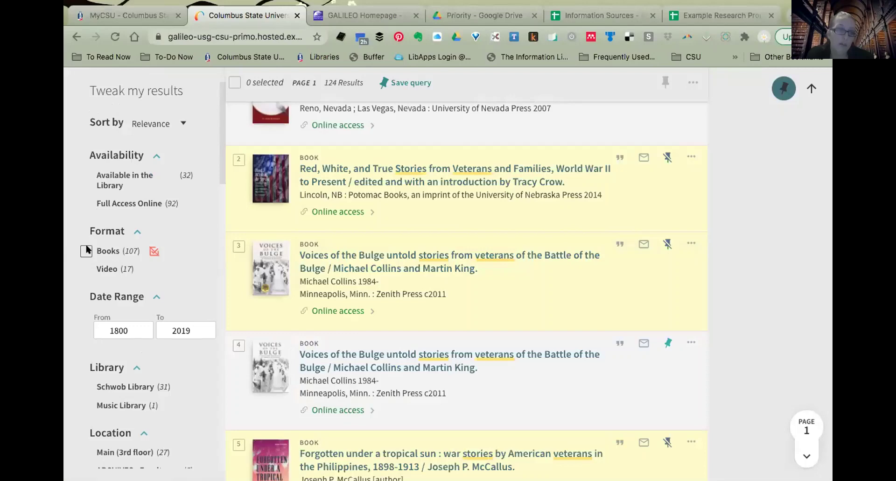
{"action": "left_click", "coordinate": [86, 251]}
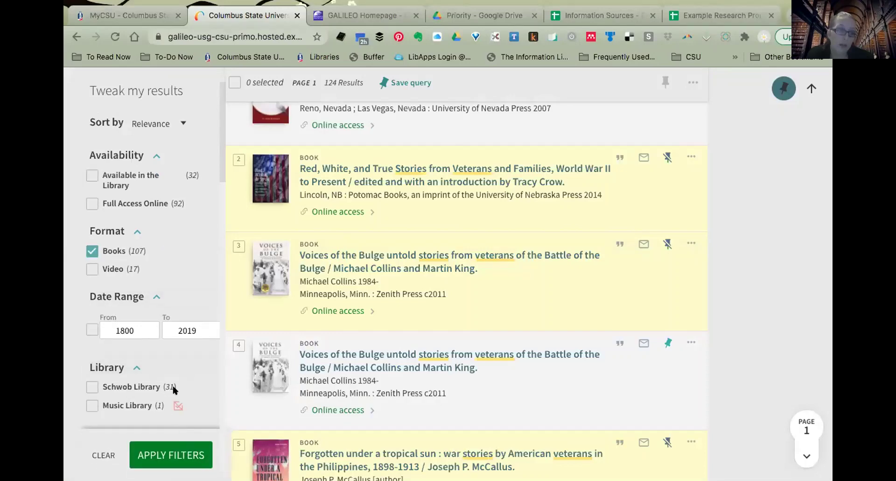
{"action": "left_click", "coordinate": [92, 330]}
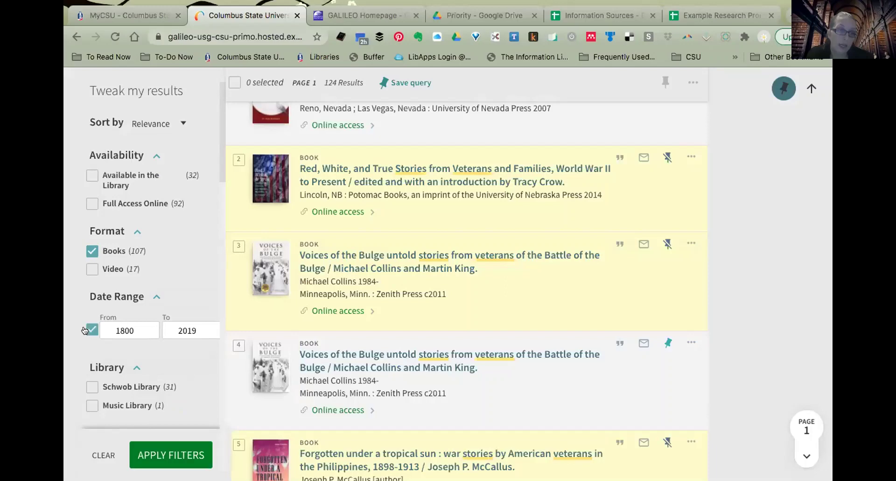
{"action": "left_click", "coordinate": [116, 326]}
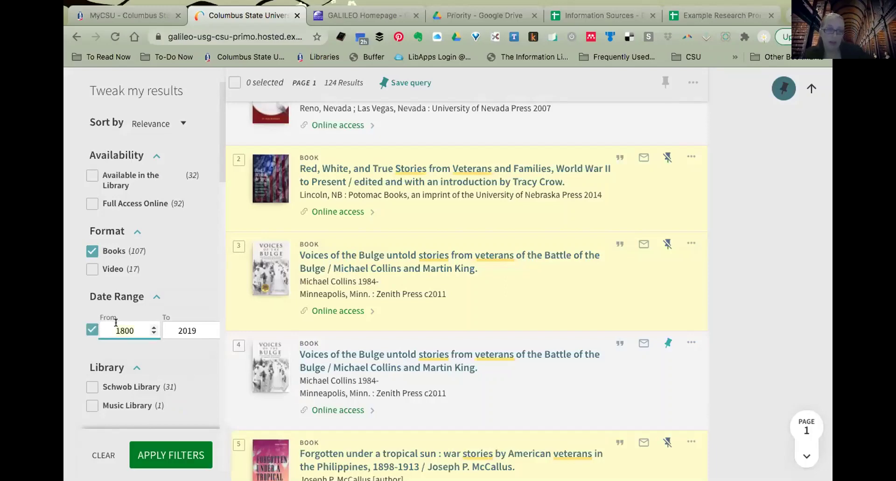
{"action": "key", "text": "BackSpace"}
{"action": "key", "text": "BackSpace"}
{"action": "key", "text": "BackSpace"}
{"action": "key", "text": "BackSpace"}
{"action": "type", "text": "200"}
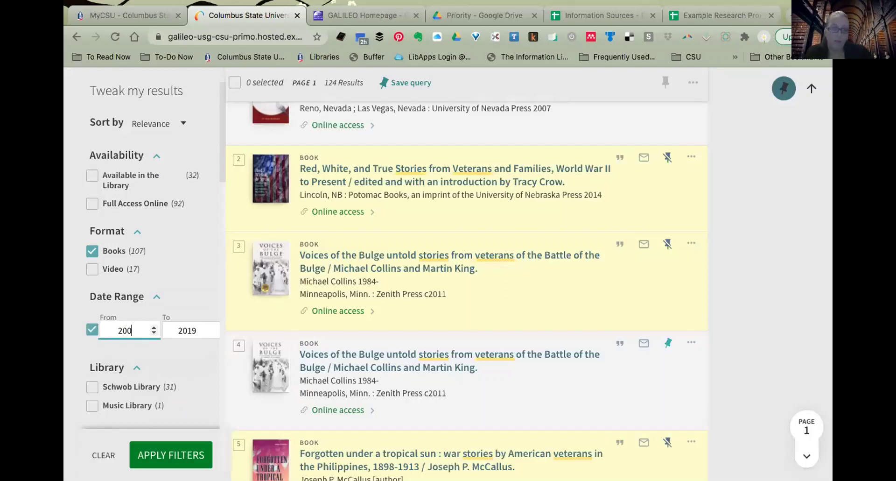
{"action": "type", "text": "2"}
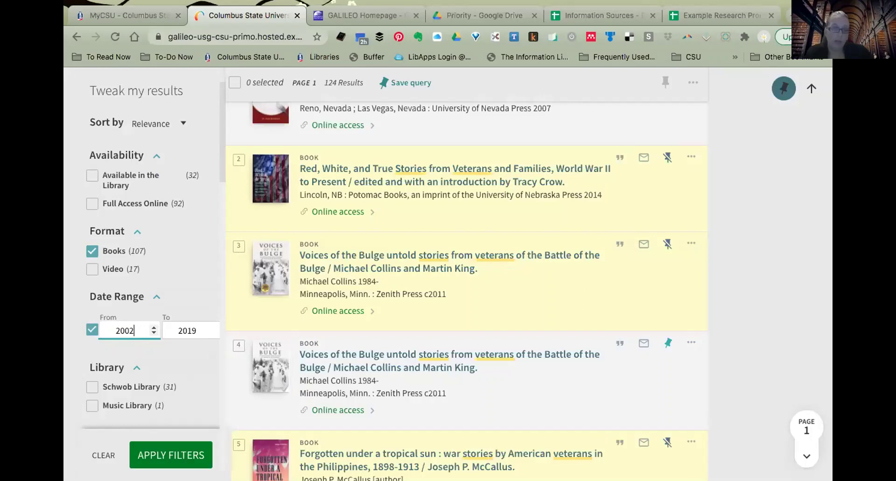
{"action": "left_click", "coordinate": [161, 450]}
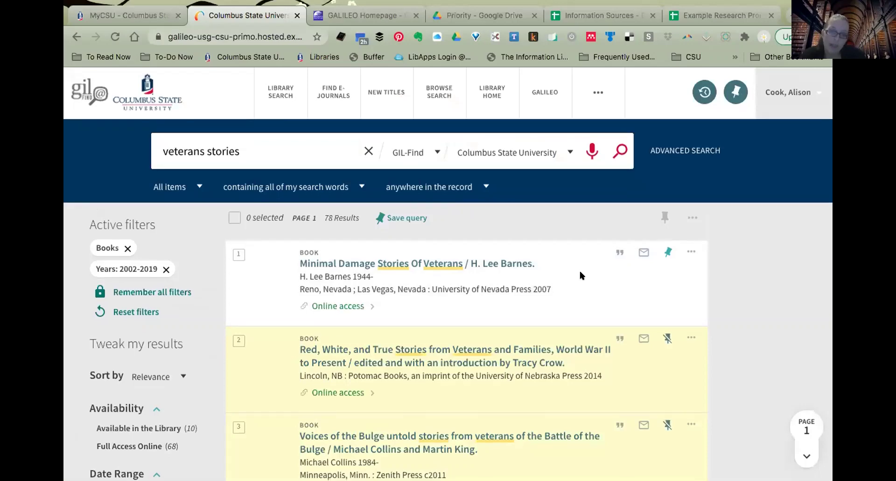
- View the full record of "Minimal Damage Stories Of Veterans", then show the export options for "Red, White, and True Stories from Veterans and Families"
{"action": "scroll", "coordinate": [578, 268], "scroll_direction": "down", "scroll_amount": 2}
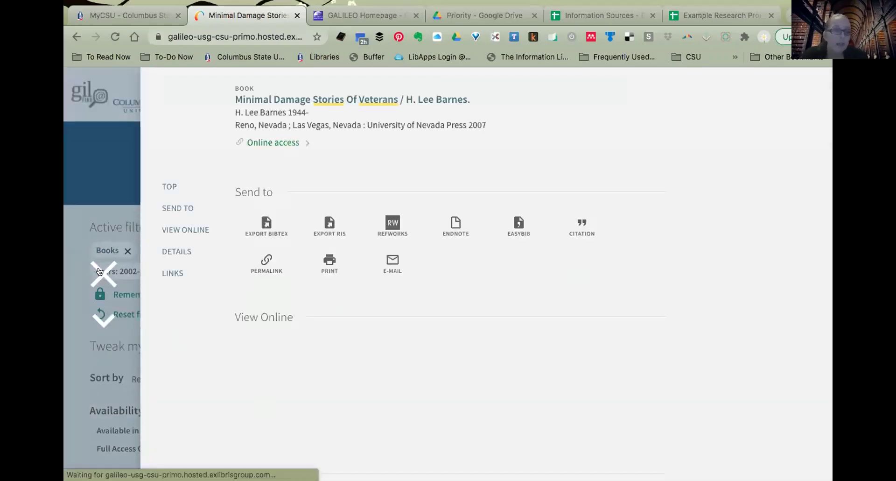
{"action": "left_click", "coordinate": [102, 272]}
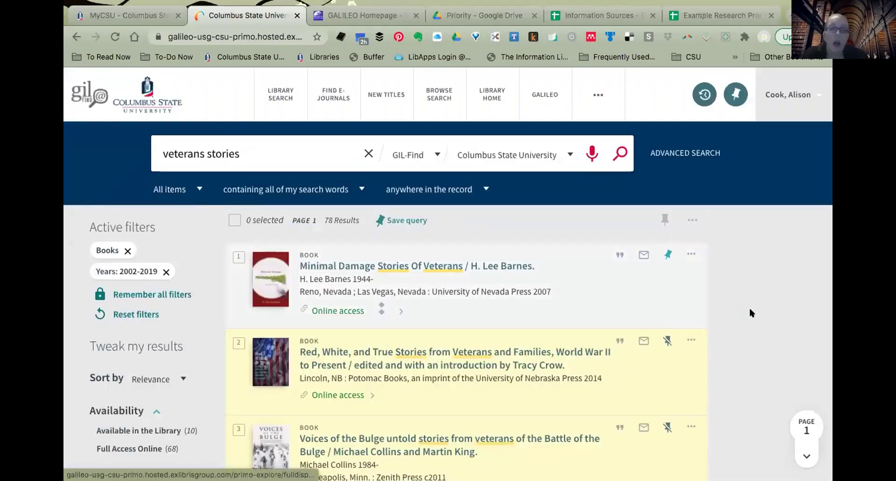
{"action": "scroll", "coordinate": [750, 310], "scroll_direction": "down", "scroll_amount": 2}
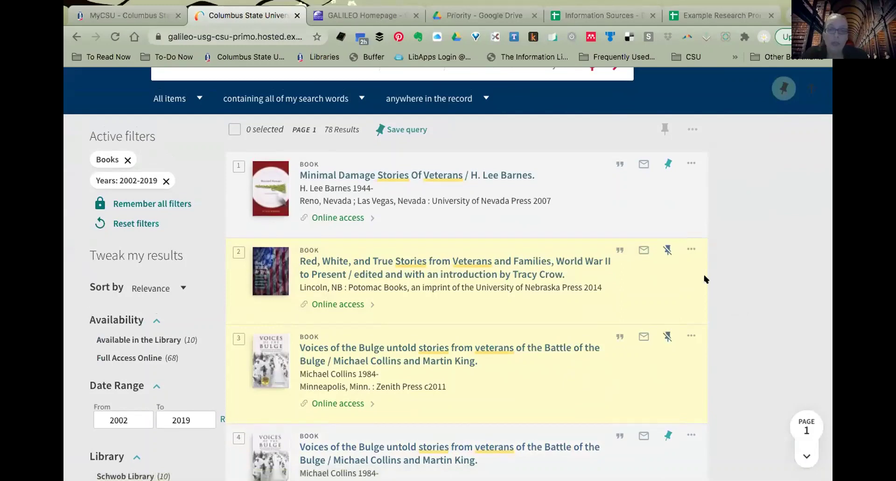
{"action": "left_click", "coordinate": [690, 248]}
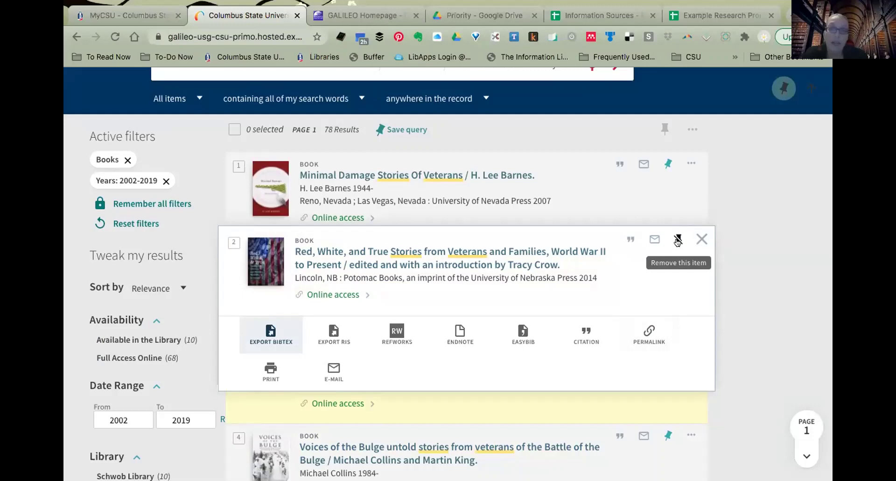
- Open My Favorites and look through the saved book records and the list of labels
{"action": "left_click", "coordinate": [777, 87]}
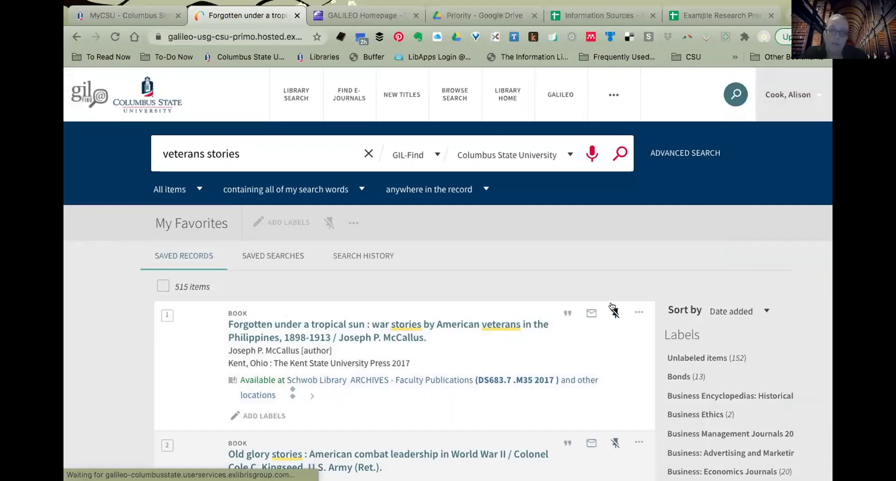
{"action": "scroll", "coordinate": [612, 305], "scroll_direction": "down", "scroll_amount": 4}
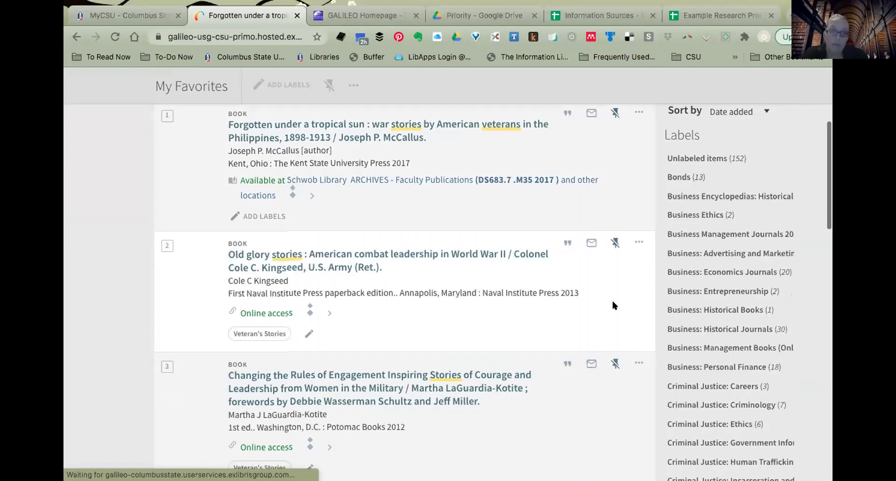
{"action": "scroll", "coordinate": [613, 306], "scroll_direction": "down", "scroll_amount": 4}
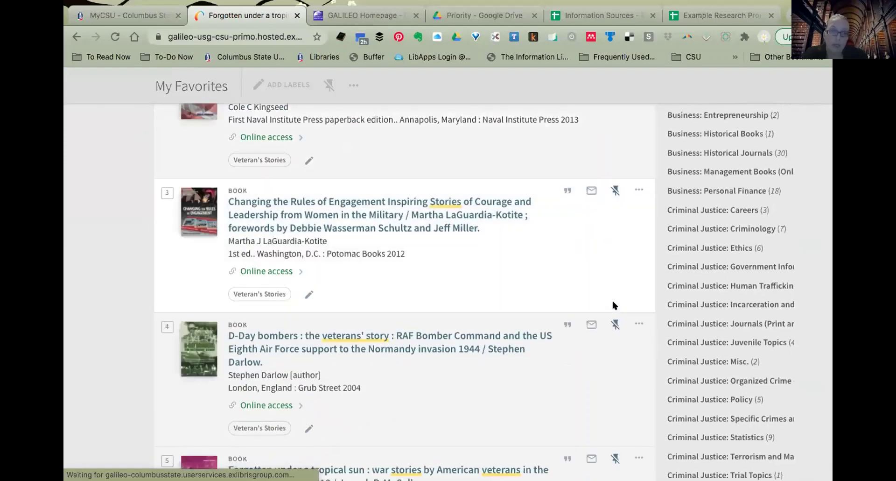
{"action": "scroll", "coordinate": [613, 305], "scroll_direction": "down", "scroll_amount": 2}
{"action": "scroll", "coordinate": [612, 305], "scroll_direction": "down", "scroll_amount": 5}
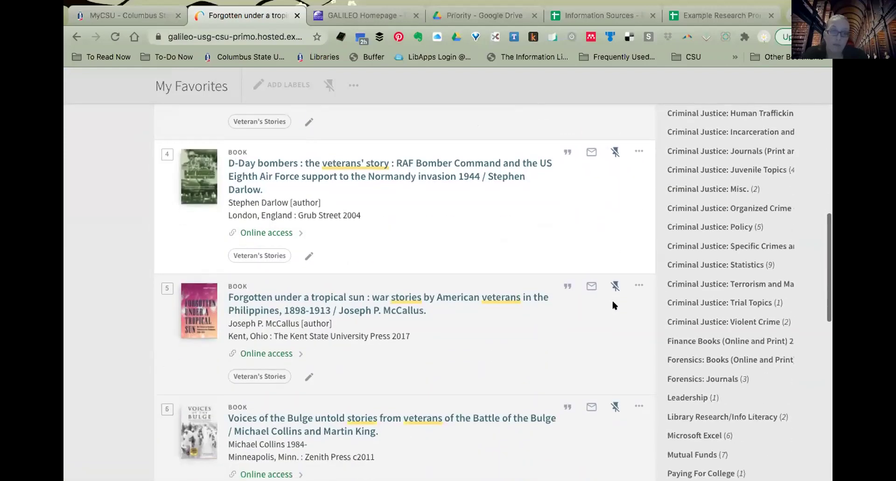
{"action": "scroll", "coordinate": [613, 306], "scroll_direction": "down", "scroll_amount": 5}
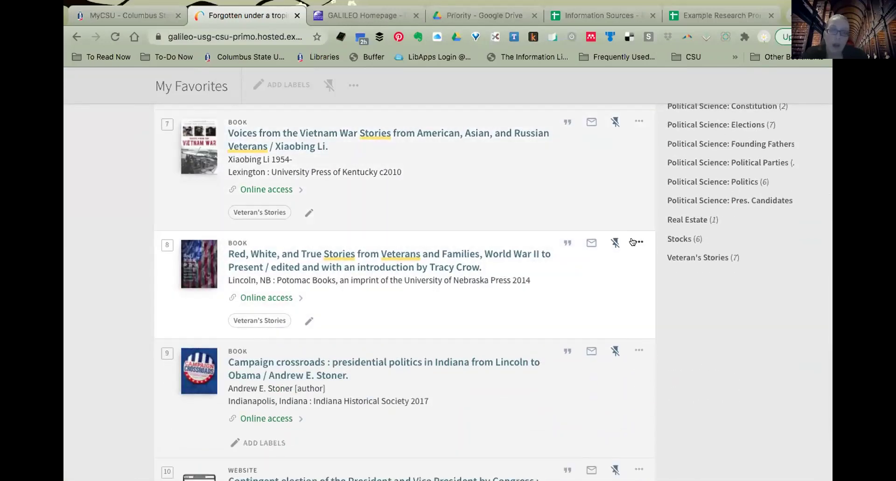
- Show the export and sharing options for the saved book "Red, White, and True Stories from Veterans and Families" in My Favorites
{"action": "left_click", "coordinate": [637, 242]}
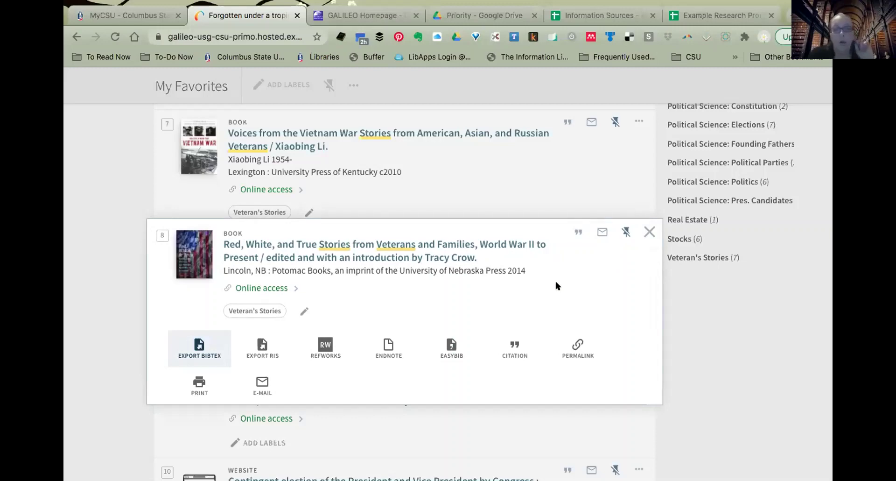
{"action": "scroll", "coordinate": [556, 286], "scroll_direction": "up", "scroll_amount": 1}
{"action": "scroll", "coordinate": [556, 285], "scroll_direction": "up", "scroll_amount": 10}
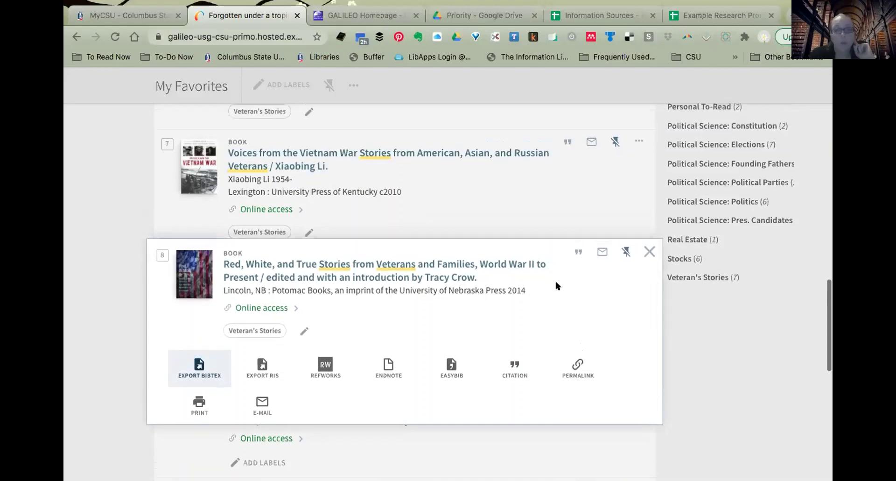
{"action": "scroll", "coordinate": [551, 273], "scroll_direction": "up", "scroll_amount": 3}
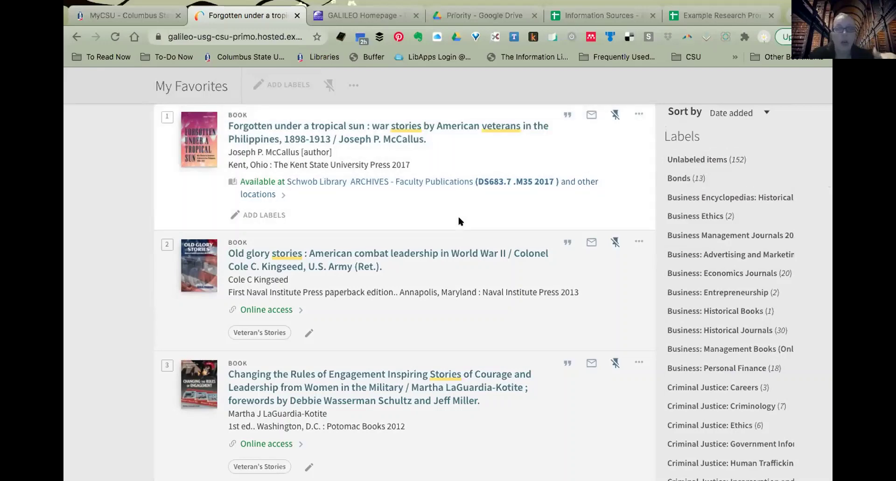
{"action": "scroll", "coordinate": [460, 221], "scroll_direction": "up", "scroll_amount": 2}
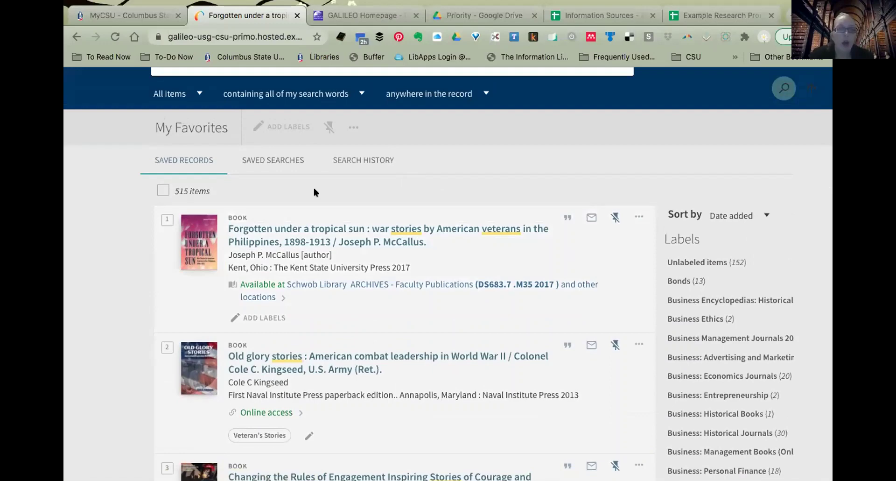
- Return to the "veterans stories" search results and look over the result list and the available filters
{"action": "left_click", "coordinate": [74, 37]}
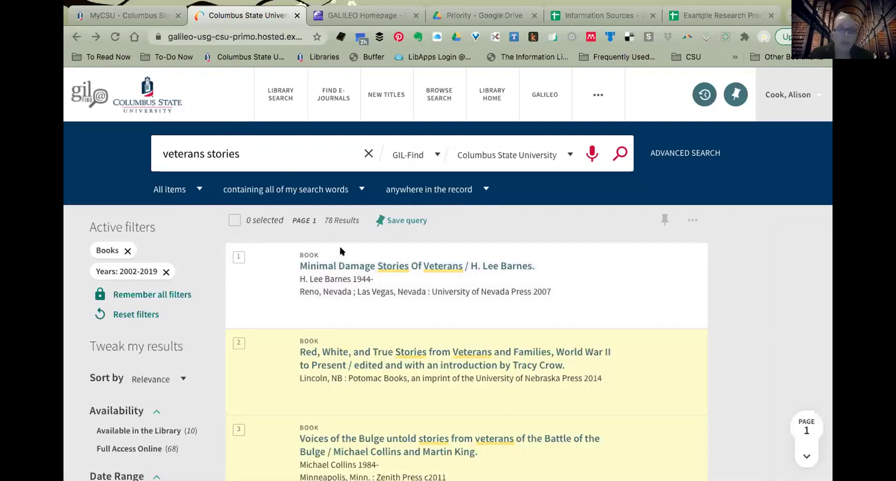
{"action": "scroll", "coordinate": [340, 250], "scroll_direction": "down", "scroll_amount": 2}
{"action": "scroll", "coordinate": [340, 251], "scroll_direction": "down", "scroll_amount": 1}
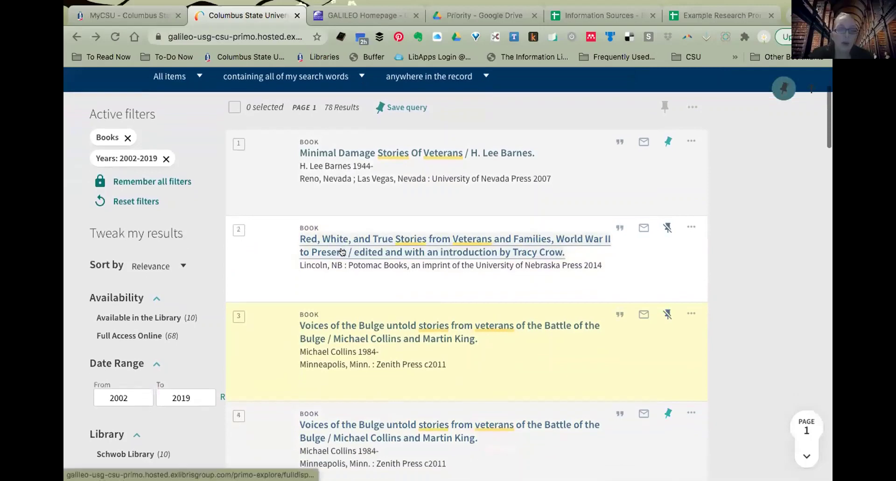
{"action": "scroll", "coordinate": [340, 248], "scroll_direction": "down", "scroll_amount": 1}
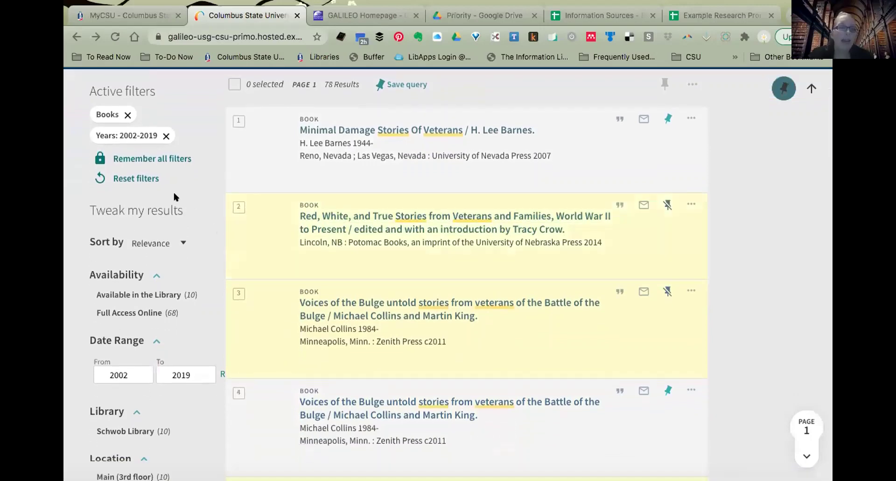
{"action": "scroll", "coordinate": [173, 190], "scroll_direction": "down", "scroll_amount": 4}
{"action": "scroll", "coordinate": [177, 287], "scroll_direction": "down", "scroll_amount": 8}
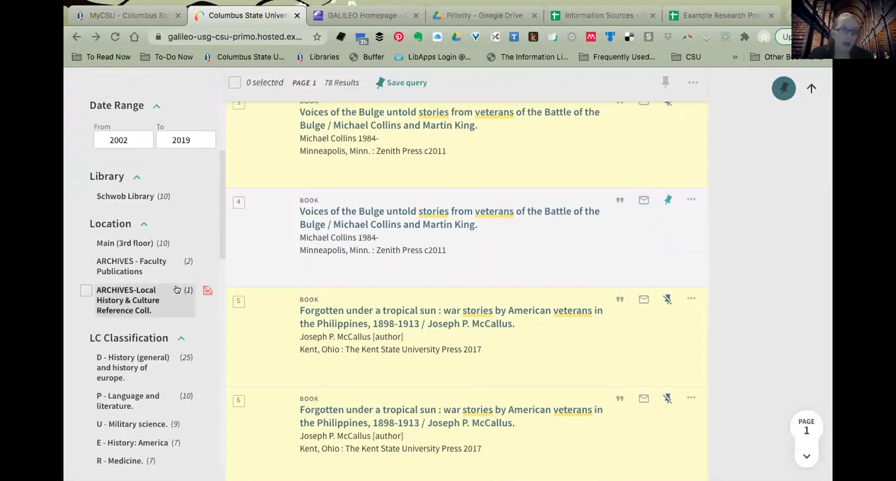
{"action": "scroll", "coordinate": [176, 289], "scroll_direction": "down", "scroll_amount": 2}
{"action": "scroll", "coordinate": [177, 289], "scroll_direction": "up", "scroll_amount": 9}
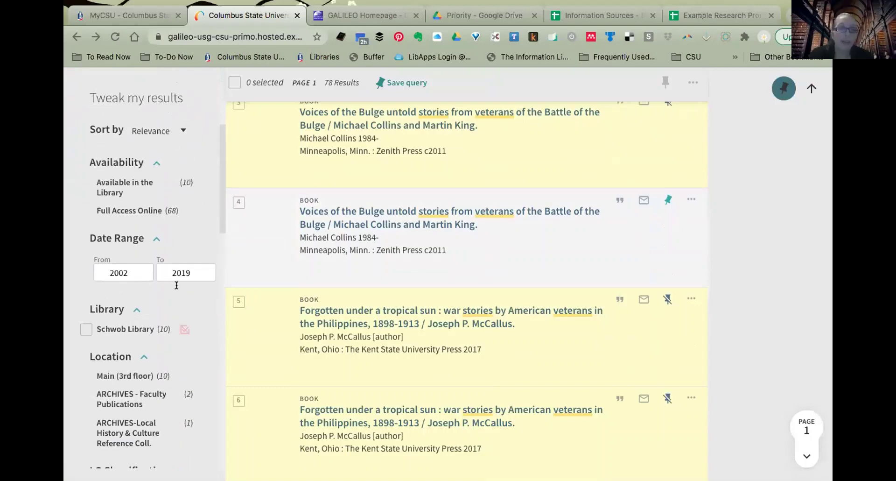
{"action": "scroll", "coordinate": [327, 259], "scroll_direction": "up", "scroll_amount": 10}
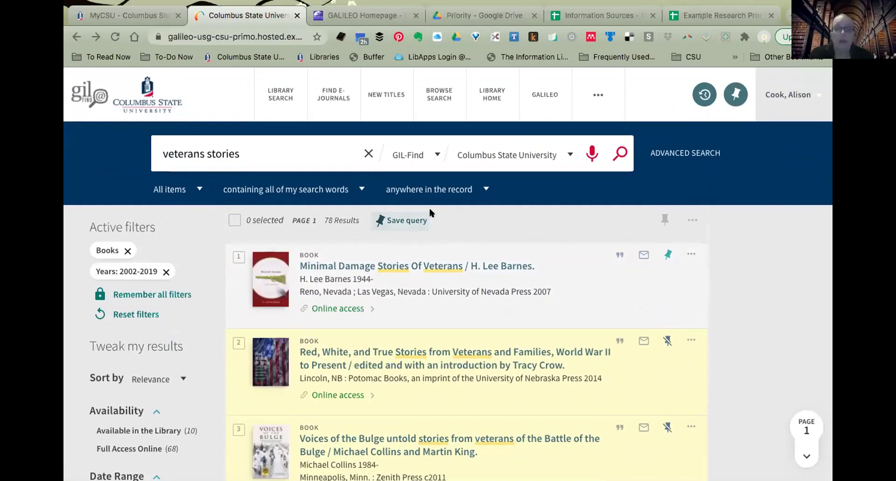
- Reopen My Favorites and view the saved searches and the search history
{"action": "left_click", "coordinate": [731, 87]}
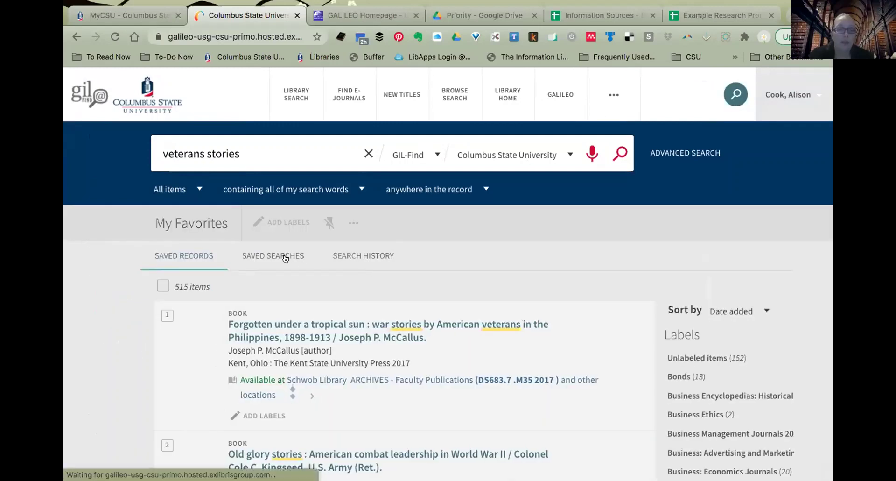
{"action": "left_click", "coordinate": [285, 257]}
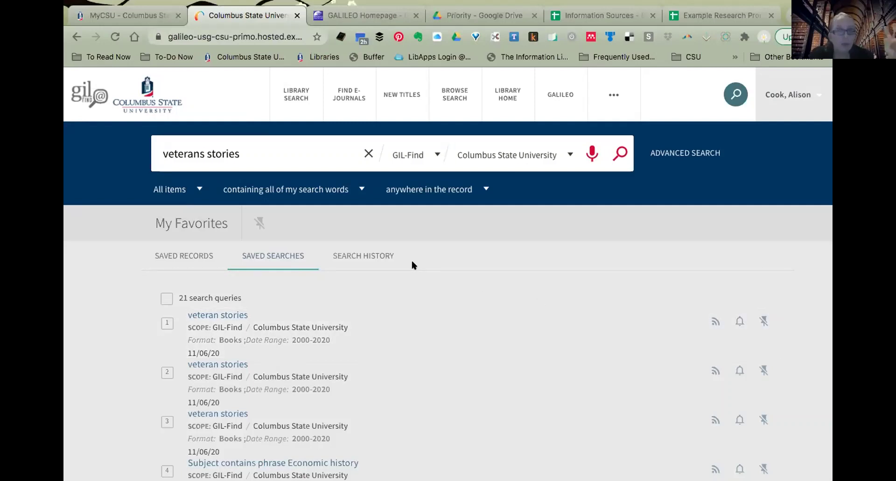
{"action": "left_click", "coordinate": [366, 256]}
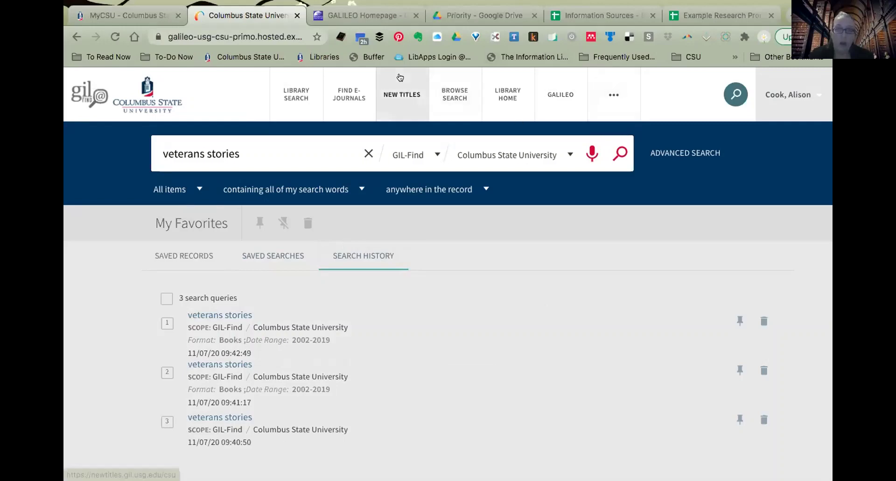
- Switch to the GALILEO homepage and search it for "veteran stories"
{"action": "left_click", "coordinate": [327, 18]}
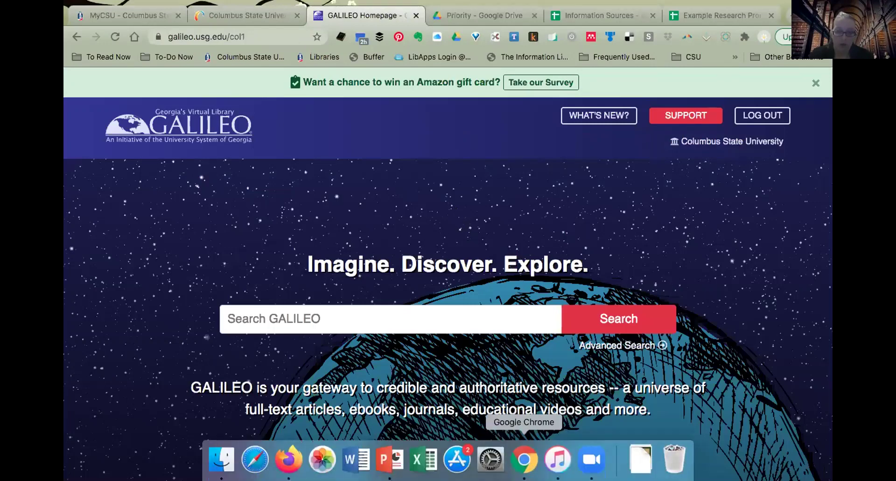
{"action": "left_click", "coordinate": [465, 308]}
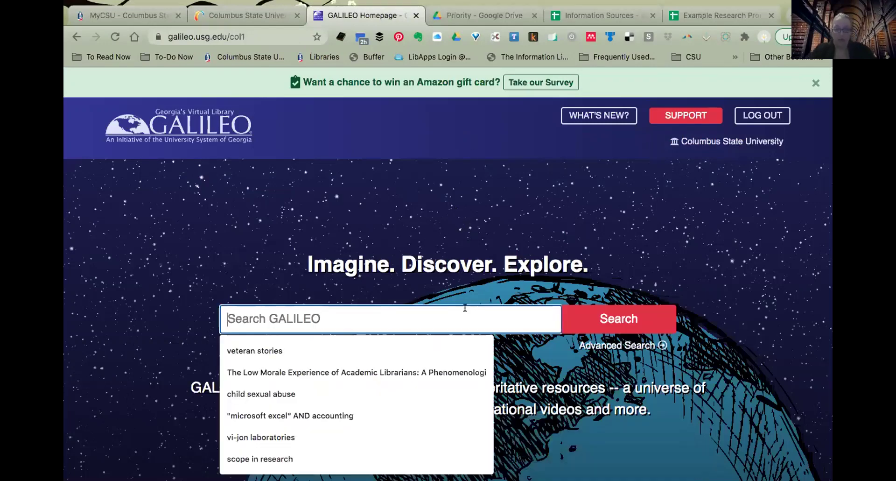
{"action": "type", "text": "veteran stor"}
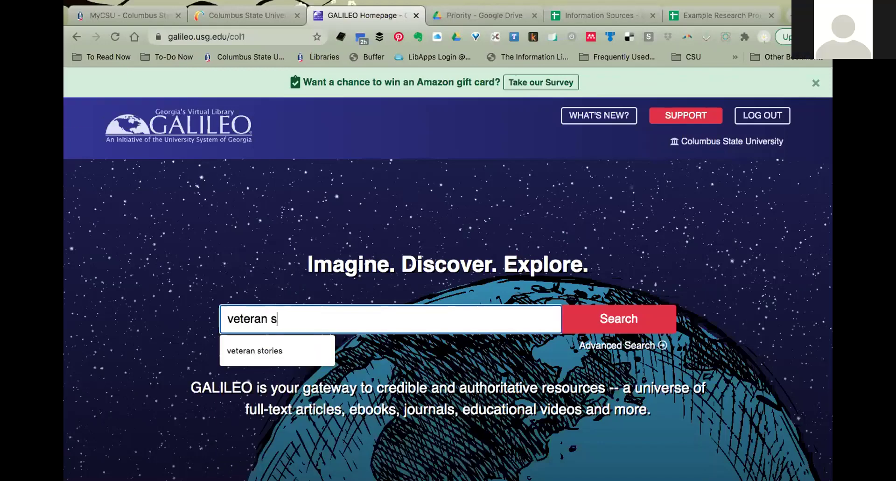
{"action": "type", "text": "ies"}
{"action": "key", "text": "Return"}
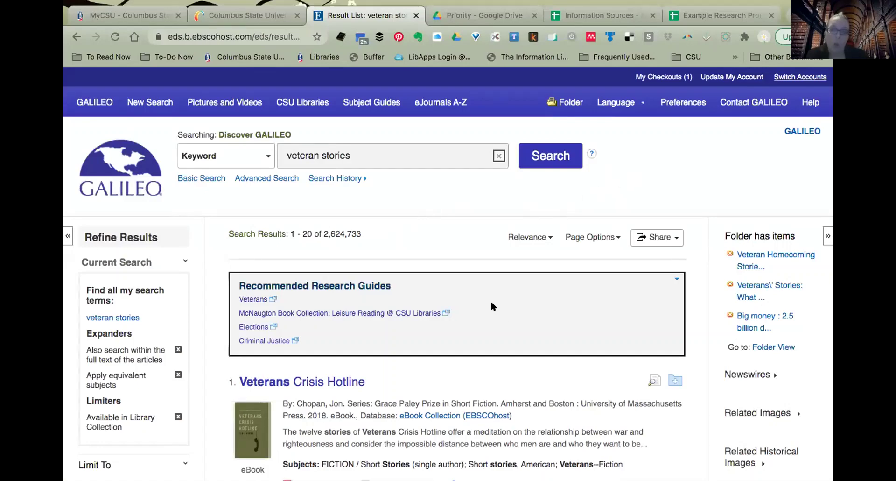
- Look over the GALILEO search results and limit them to Full Text
{"action": "scroll", "coordinate": [494, 307], "scroll_direction": "down", "scroll_amount": 1}
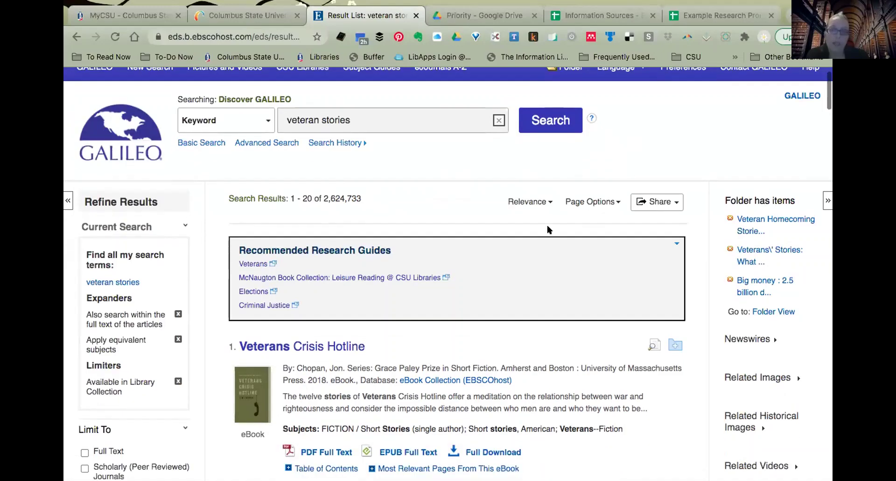
{"action": "scroll", "coordinate": [451, 289], "scroll_direction": "down", "scroll_amount": 4}
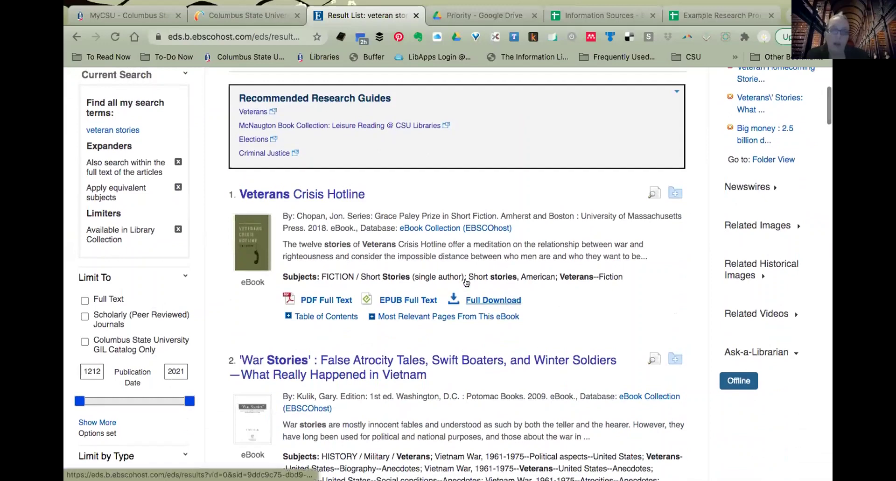
{"action": "scroll", "coordinate": [627, 248], "scroll_direction": "up", "scroll_amount": 5}
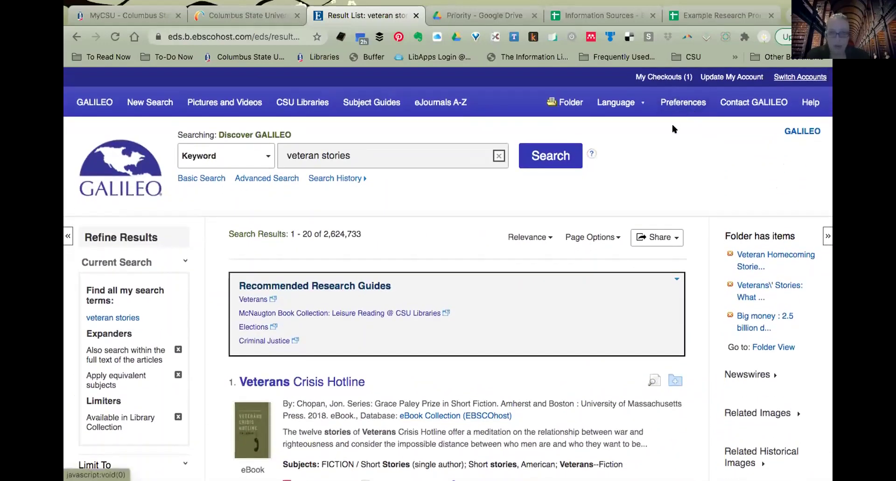
{"action": "scroll", "coordinate": [672, 125], "scroll_direction": "down", "scroll_amount": 2}
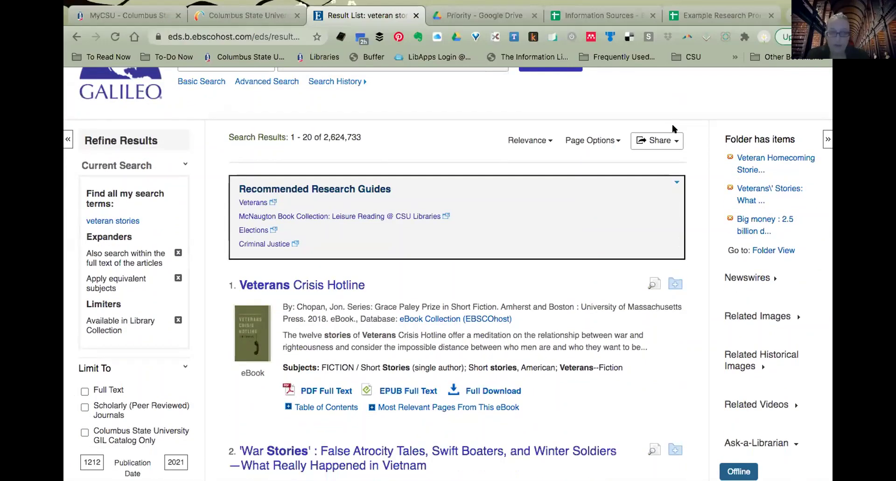
{"action": "scroll", "coordinate": [671, 122], "scroll_direction": "down", "scroll_amount": 4}
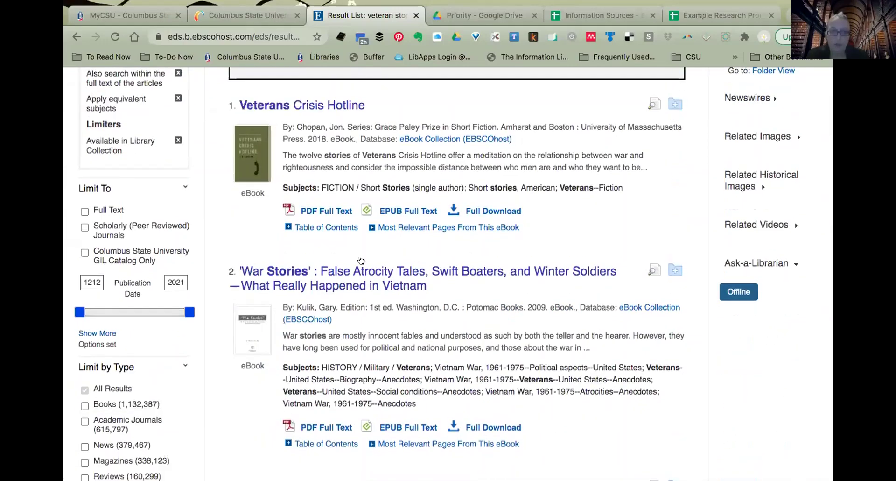
{"action": "left_click", "coordinate": [84, 211]}
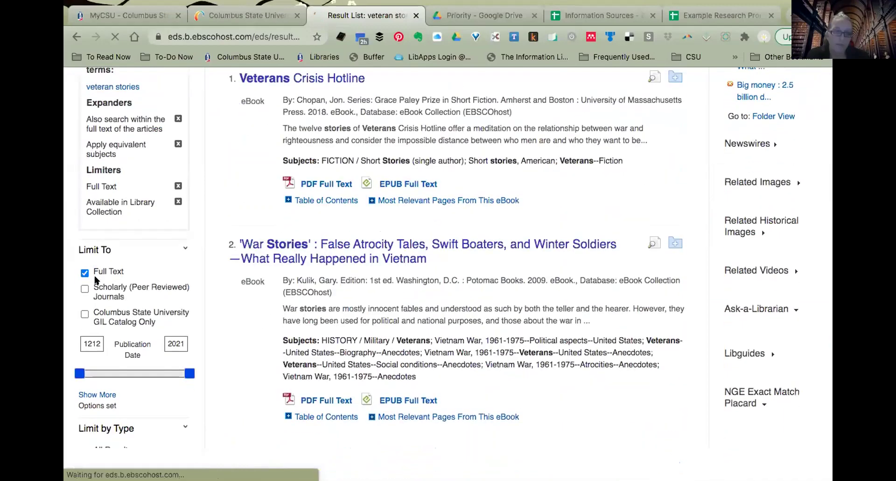
- Set the start year of the publication date range to 2020 and apply it to the results
{"action": "scroll", "coordinate": [93, 273], "scroll_direction": "down", "scroll_amount": 3}
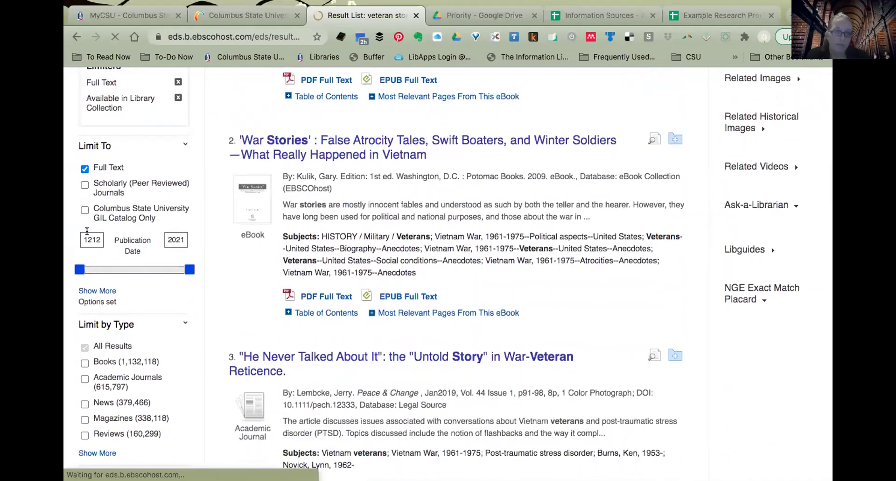
{"action": "left_click", "coordinate": [87, 239]}
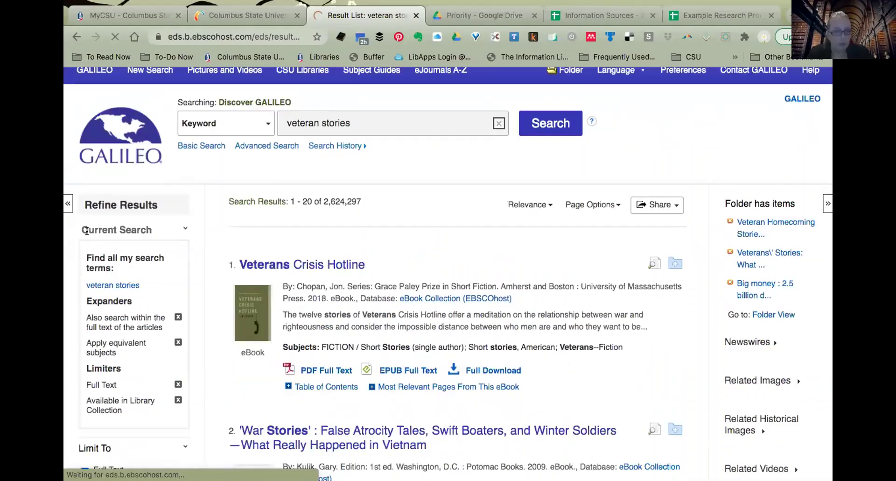
{"action": "scroll", "coordinate": [93, 201], "scroll_direction": "down", "scroll_amount": 8}
{"action": "scroll", "coordinate": [101, 174], "scroll_direction": "up", "scroll_amount": 1}
{"action": "double_click", "coordinate": [91, 157]}
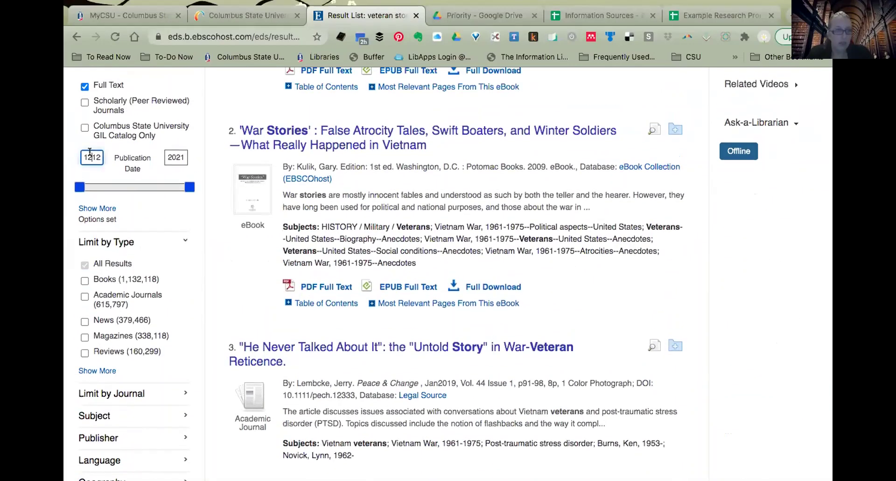
{"action": "type", "text": "2020"}
{"action": "key", "text": "Return"}
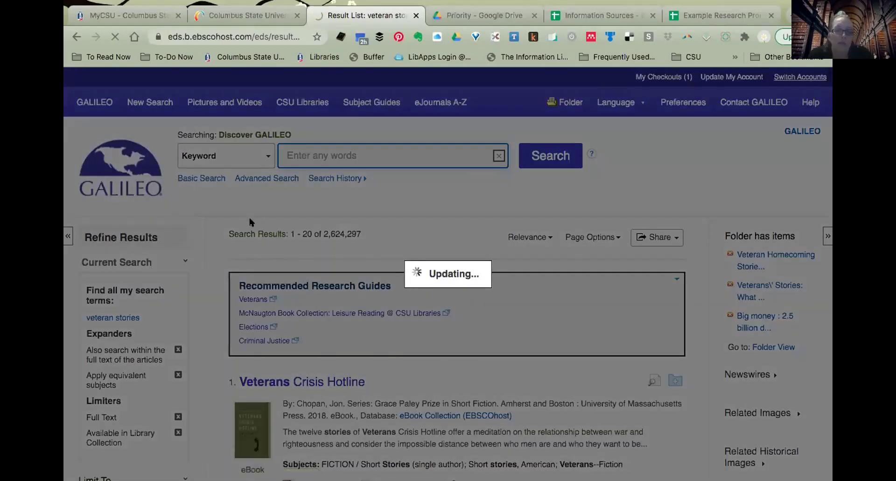
- Look over the date-limited results and limit them by type to Books
{"action": "scroll", "coordinate": [250, 222], "scroll_direction": "down", "scroll_amount": 7}
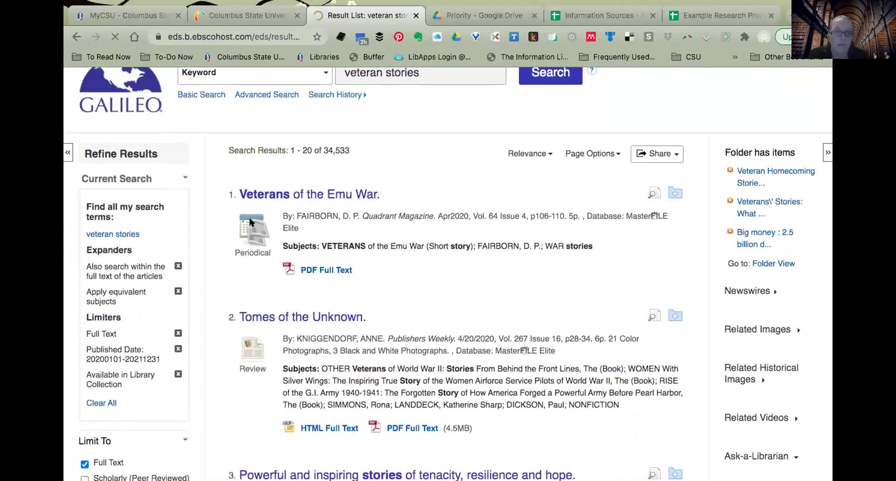
{"action": "scroll", "coordinate": [249, 221], "scroll_direction": "down", "scroll_amount": 4}
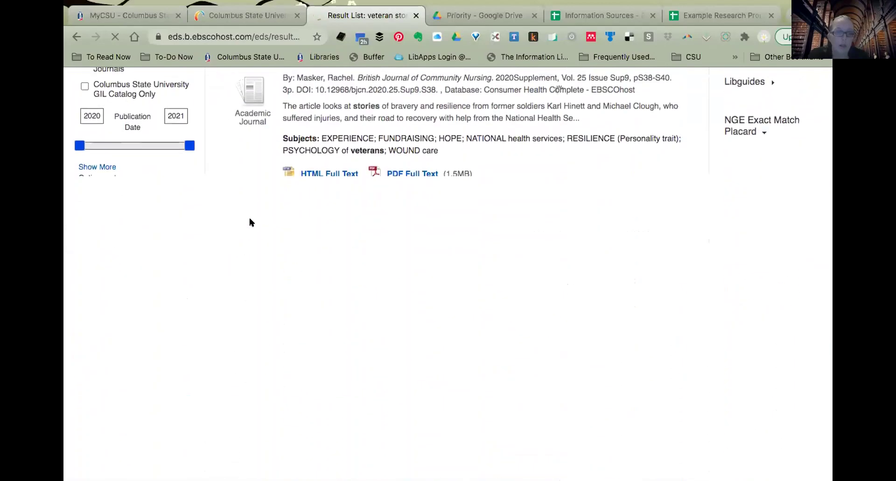
{"action": "scroll", "coordinate": [250, 222], "scroll_direction": "up", "scroll_amount": 4}
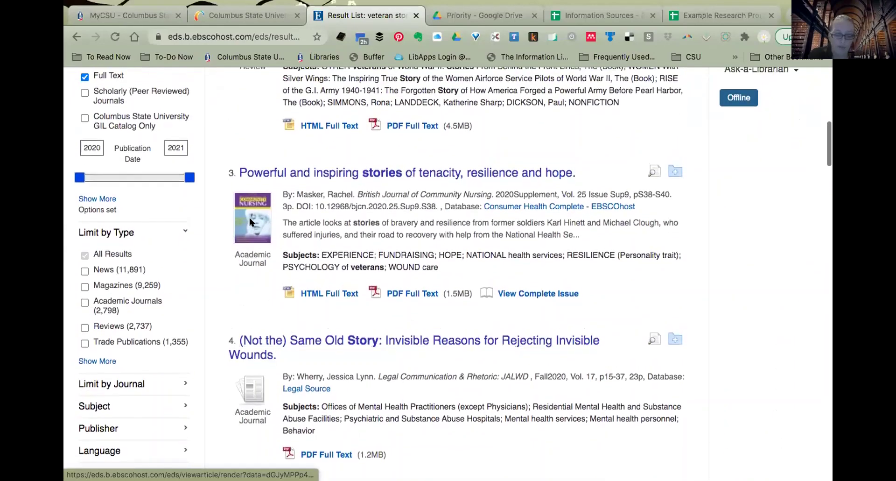
{"action": "scroll", "coordinate": [250, 222], "scroll_direction": "up", "scroll_amount": 3}
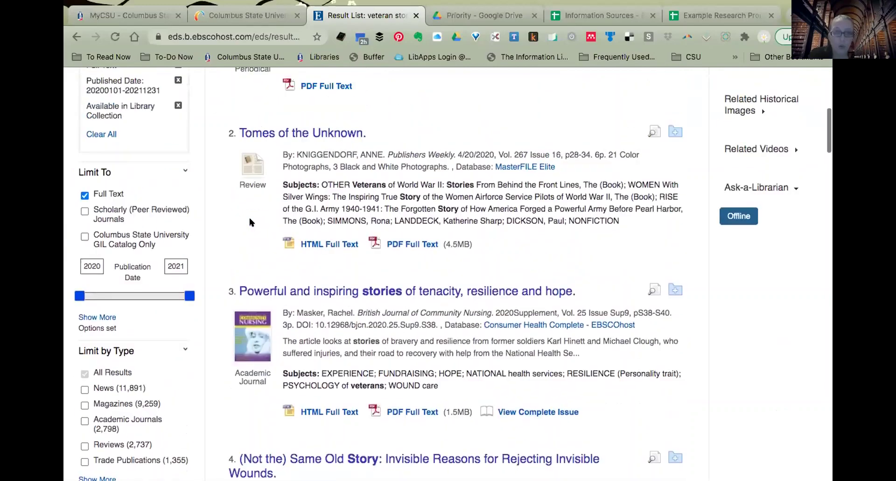
{"action": "scroll", "coordinate": [250, 221], "scroll_direction": "up", "scroll_amount": 1}
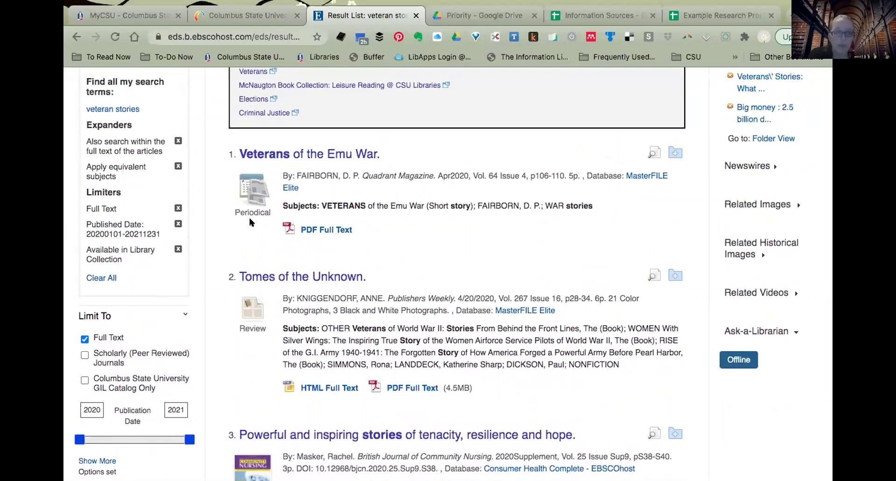
{"action": "scroll", "coordinate": [126, 275], "scroll_direction": "down", "scroll_amount": 4}
{"action": "scroll", "coordinate": [125, 275], "scroll_direction": "down", "scroll_amount": 2}
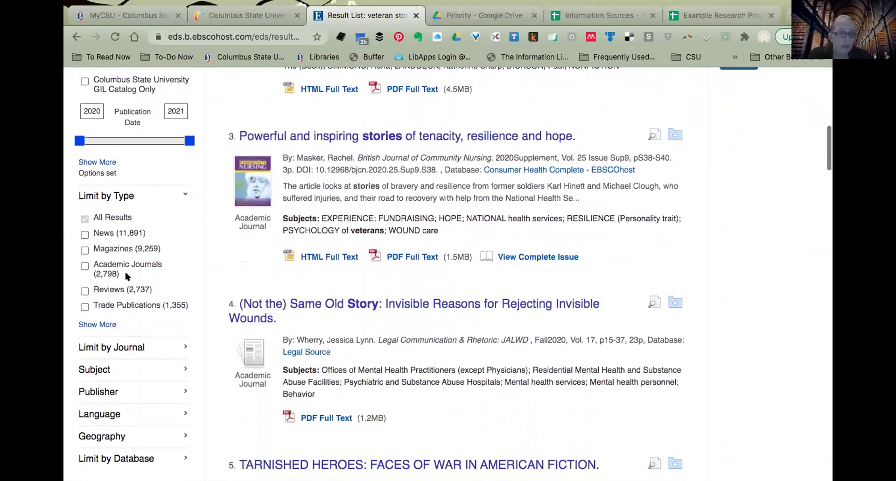
{"action": "left_click", "coordinate": [109, 325]}
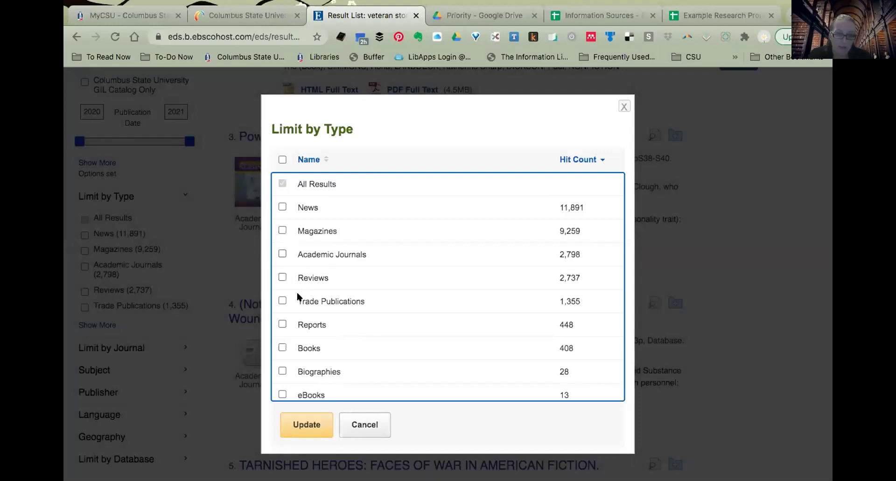
{"action": "left_click", "coordinate": [283, 347]}
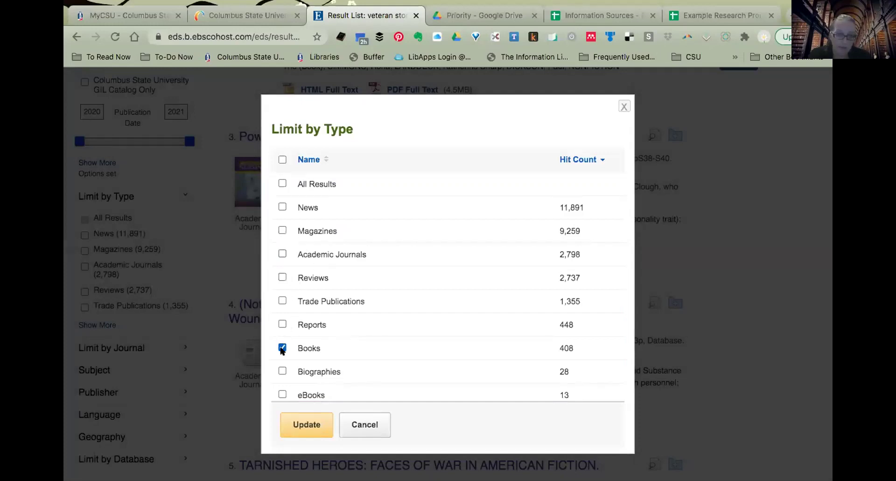
{"action": "left_click", "coordinate": [306, 414]}
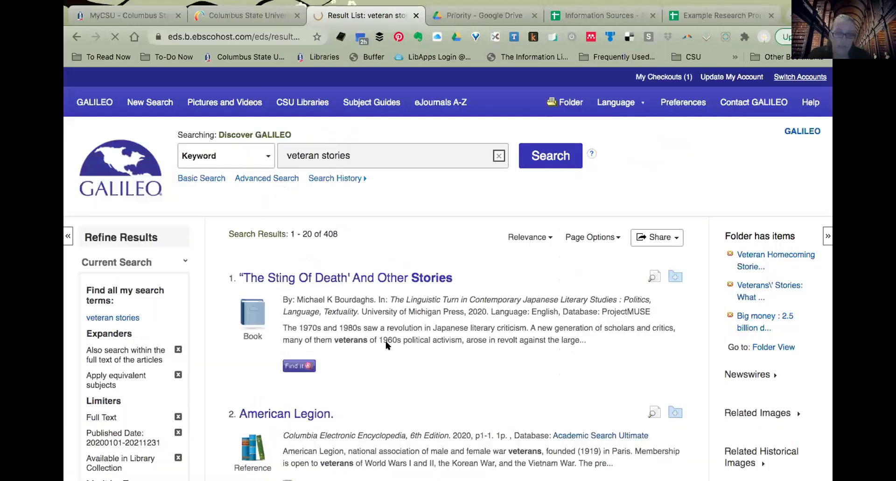
- Examine the book results for "veteran stories" and check how relevant the listed titles are
{"action": "scroll", "coordinate": [391, 343], "scroll_direction": "down", "scroll_amount": 3}
{"action": "scroll", "coordinate": [392, 343], "scroll_direction": "down", "scroll_amount": 5}
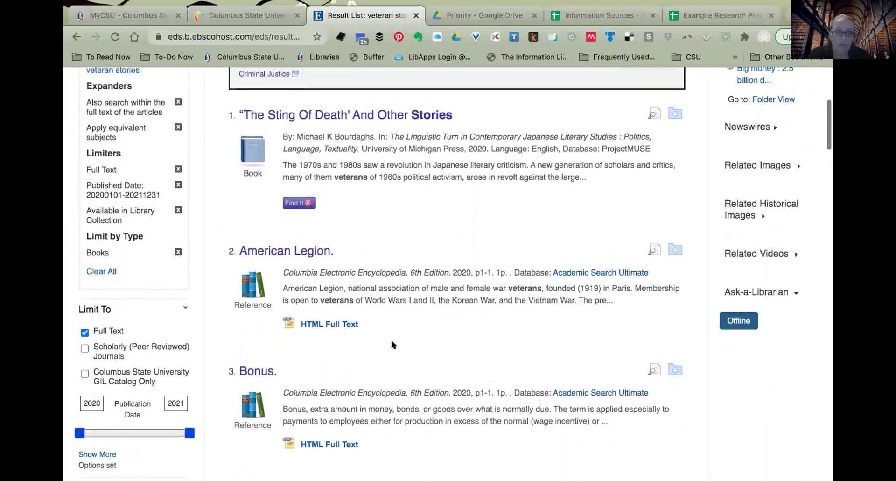
{"action": "scroll", "coordinate": [391, 338], "scroll_direction": "up", "scroll_amount": 7}
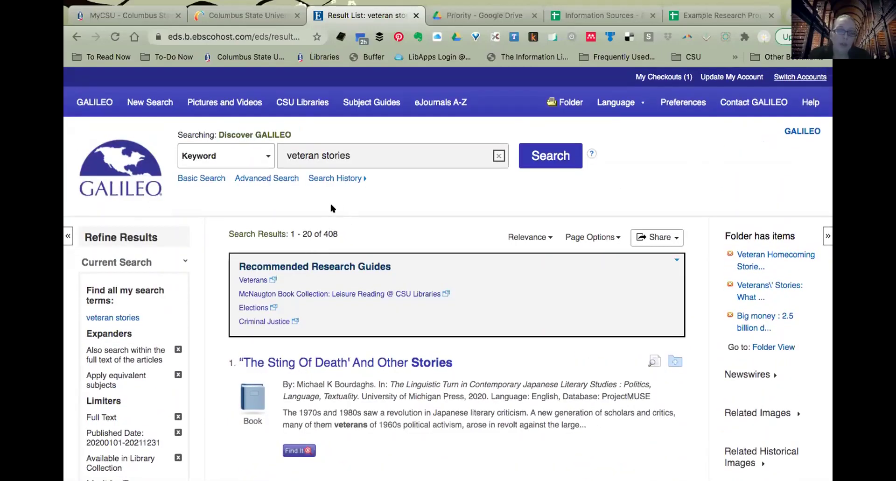
{"action": "scroll", "coordinate": [436, 239], "scroll_direction": "down", "scroll_amount": 3}
{"action": "scroll", "coordinate": [436, 239], "scroll_direction": "down", "scroll_amount": 5}
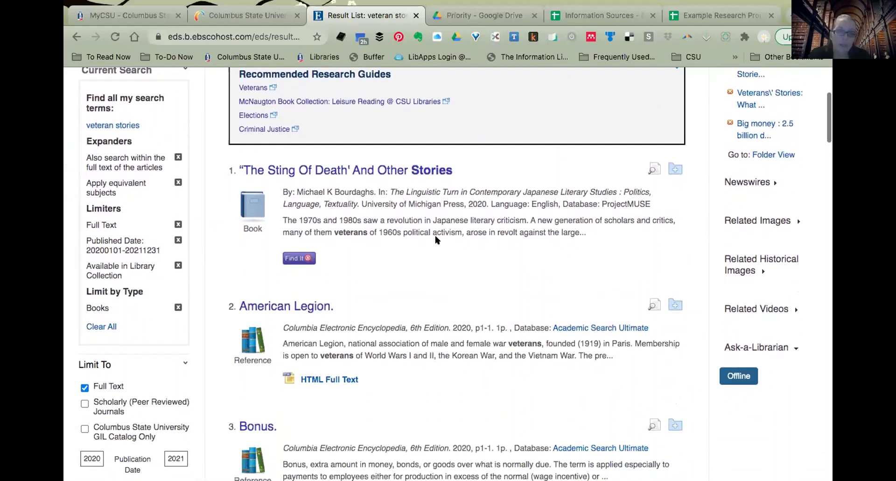
{"action": "scroll", "coordinate": [435, 238], "scroll_direction": "down", "scroll_amount": 2}
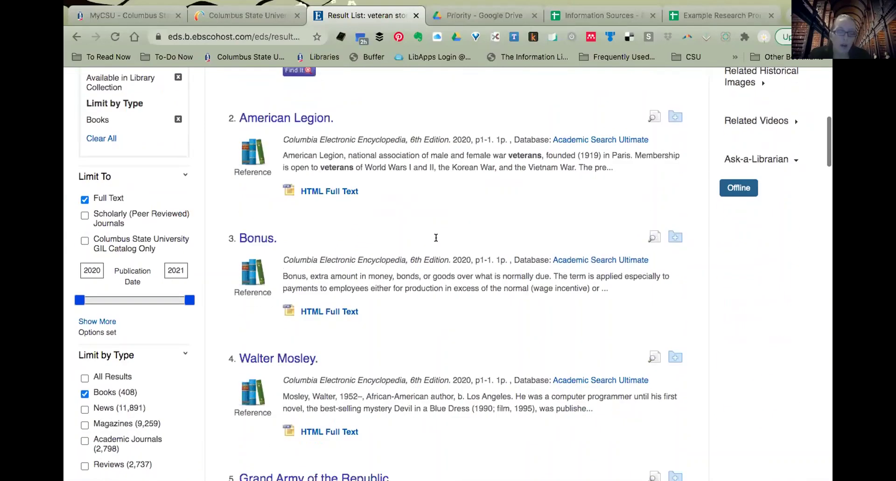
{"action": "scroll", "coordinate": [436, 238], "scroll_direction": "down", "scroll_amount": 5}
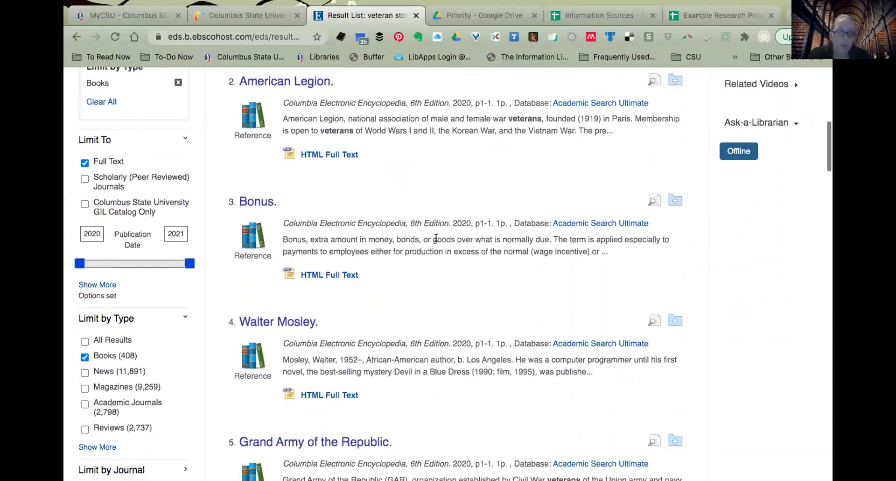
{"action": "scroll", "coordinate": [436, 238], "scroll_direction": "up", "scroll_amount": 15}
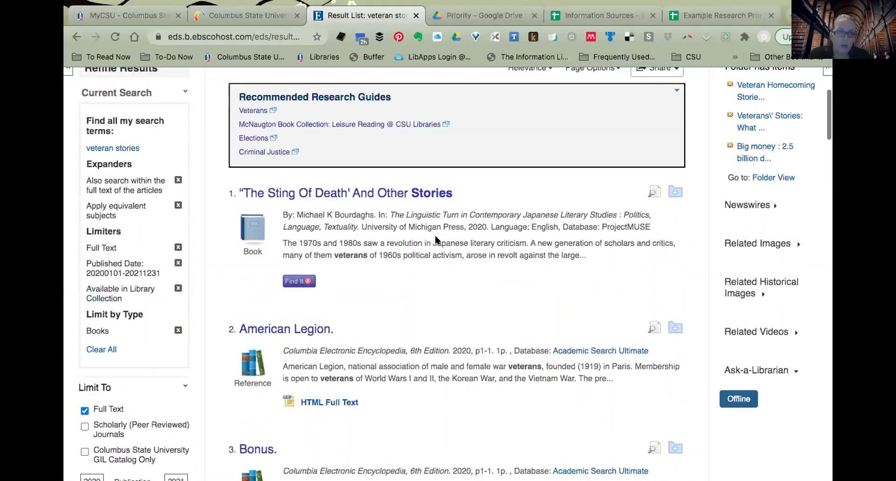
{"action": "scroll", "coordinate": [435, 240], "scroll_direction": "down", "scroll_amount": 17}
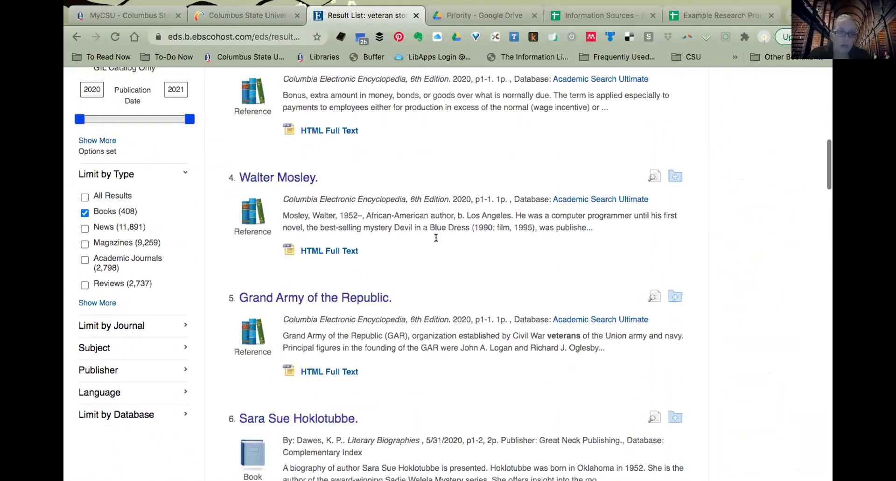
{"action": "scroll", "coordinate": [436, 237], "scroll_direction": "down", "scroll_amount": 17}
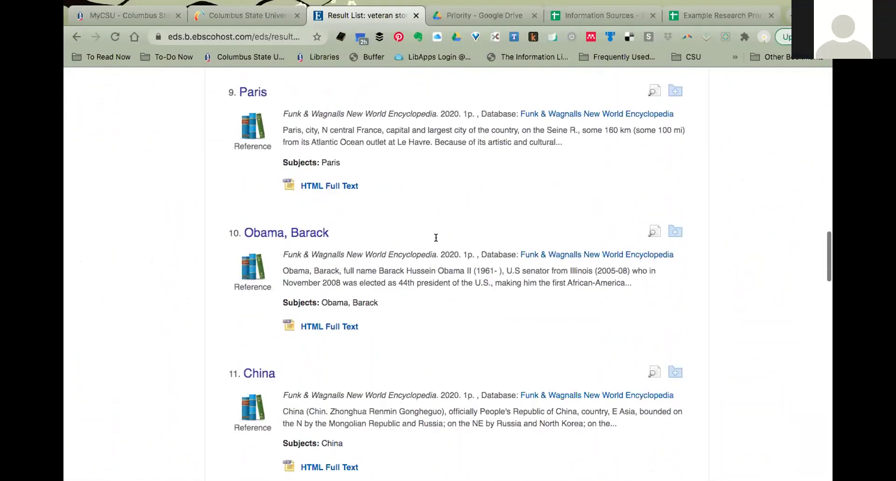
{"action": "scroll", "coordinate": [435, 240], "scroll_direction": "down", "scroll_amount": 1}
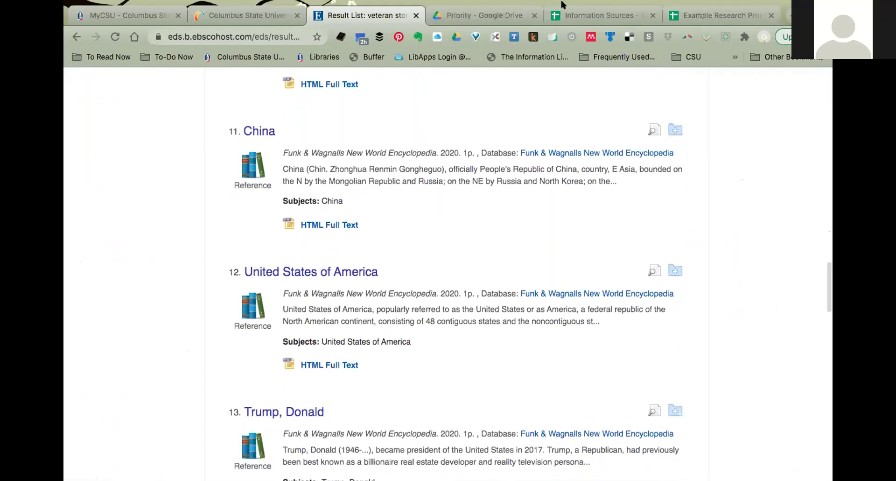
- Display the list of folders to which the "China" record can be saved
{"action": "mouse_move", "coordinate": [564, 4]}
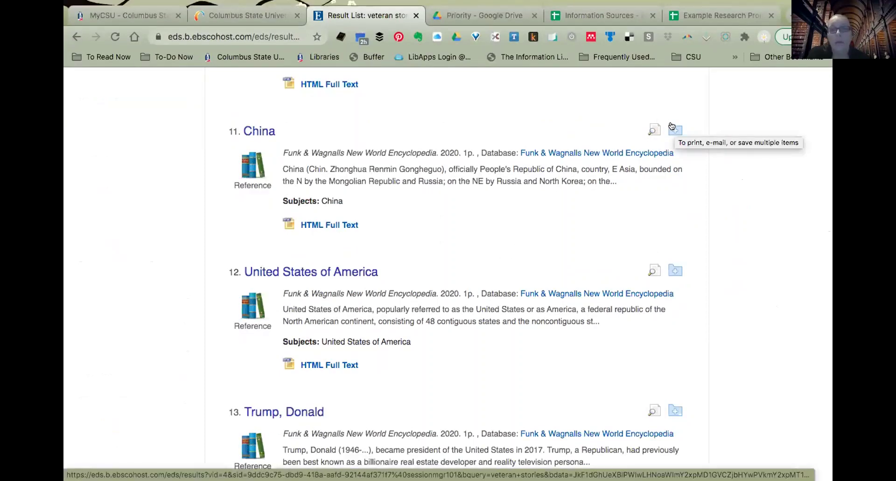
{"action": "mouse_move", "coordinate": [671, 125]}
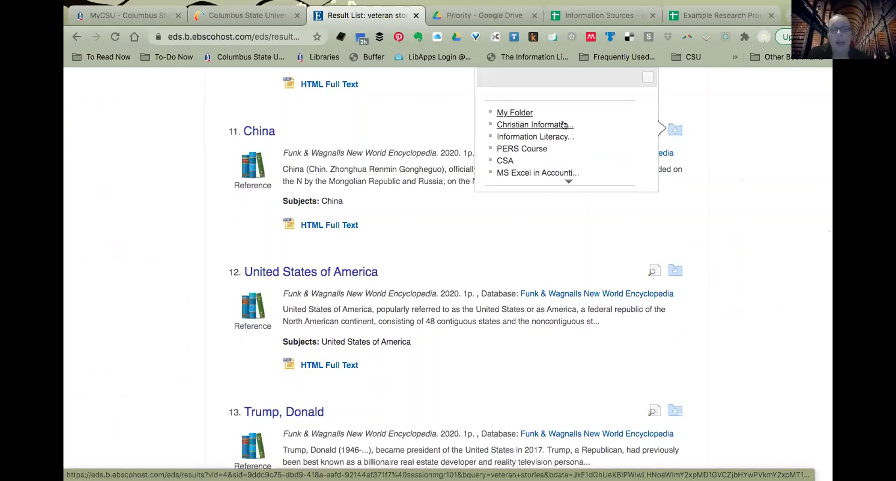
{"action": "scroll", "coordinate": [564, 125], "scroll_direction": "down", "scroll_amount": 2}
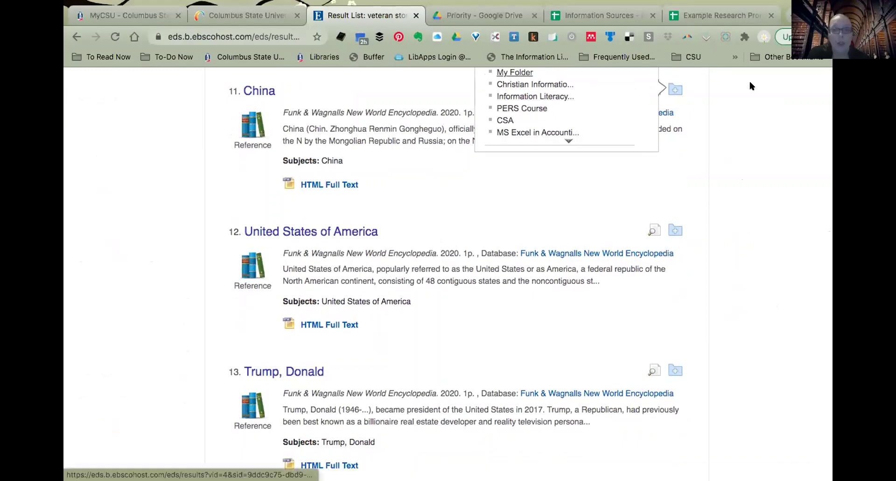
- Open the personal GALILEO folder and look over its saved articles, content categories and custom folders
{"action": "scroll", "coordinate": [750, 86], "scroll_direction": "up", "scroll_amount": 20}
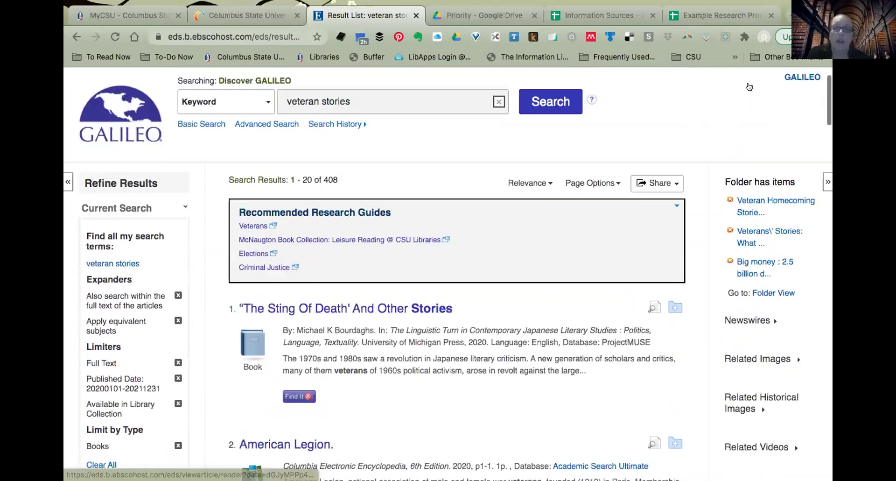
{"action": "scroll", "coordinate": [749, 86], "scroll_direction": "up", "scroll_amount": 2}
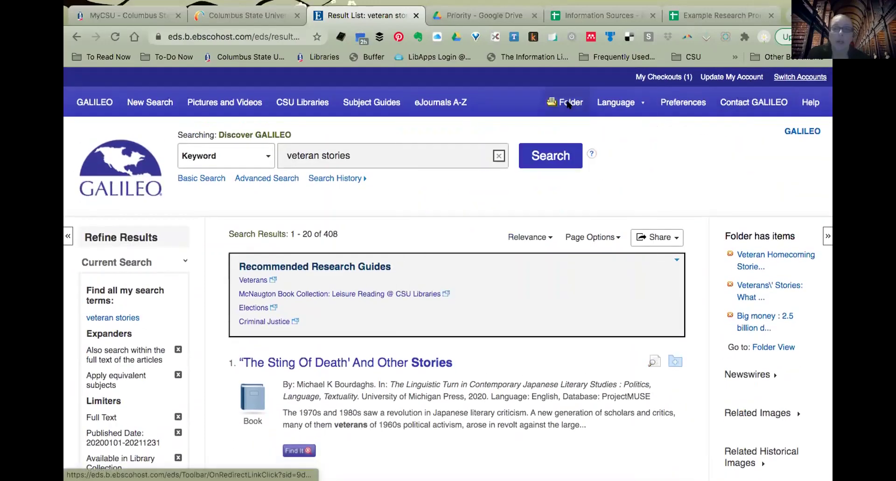
{"action": "left_click", "coordinate": [568, 103]}
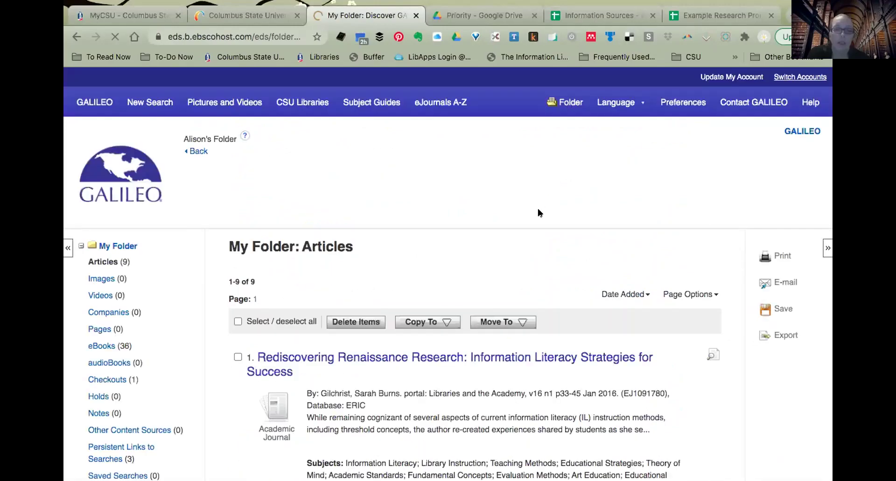
{"action": "scroll", "coordinate": [539, 213], "scroll_direction": "down", "scroll_amount": 3}
{"action": "scroll", "coordinate": [541, 210], "scroll_direction": "down", "scroll_amount": 4}
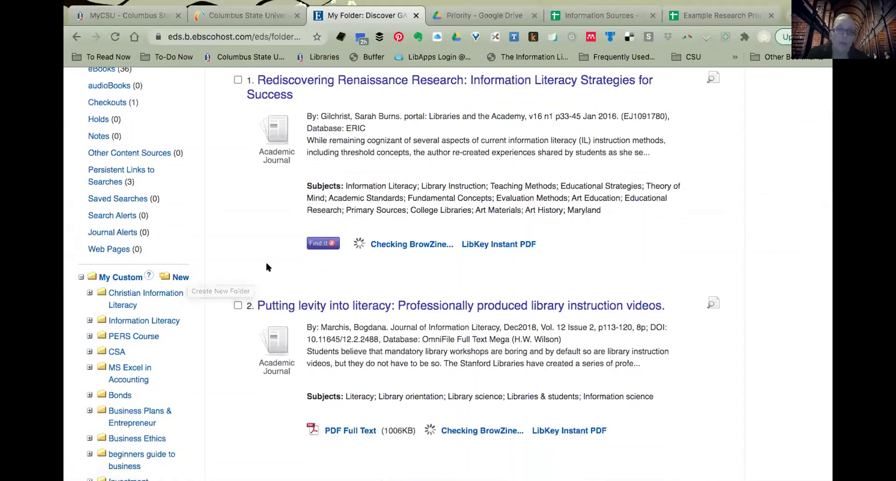
{"action": "scroll", "coordinate": [266, 261], "scroll_direction": "up", "scroll_amount": 1}
{"action": "scroll", "coordinate": [267, 267], "scroll_direction": "up", "scroll_amount": 6}
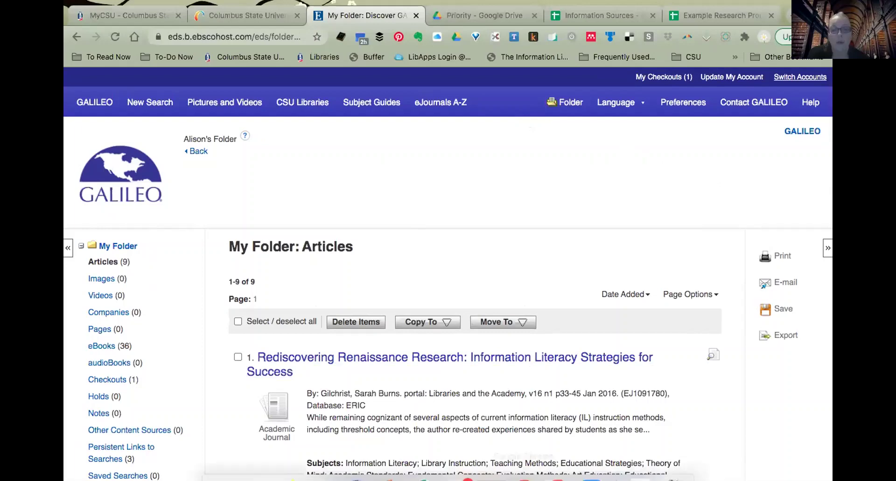
- Switch to the Graduate Writing Retreat presentation in PowerPoint, select slide 16, "GALILEO – Features", and play the slide show from the start
{"action": "mouse_move", "coordinate": [500, 466]}
{"action": "left_click", "coordinate": [393, 465]}
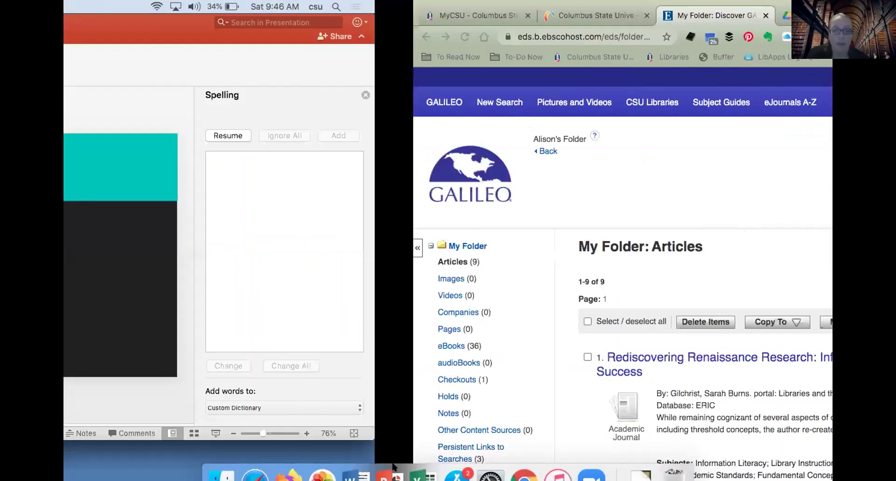
{"action": "scroll", "coordinate": [138, 363], "scroll_direction": "down", "scroll_amount": 5}
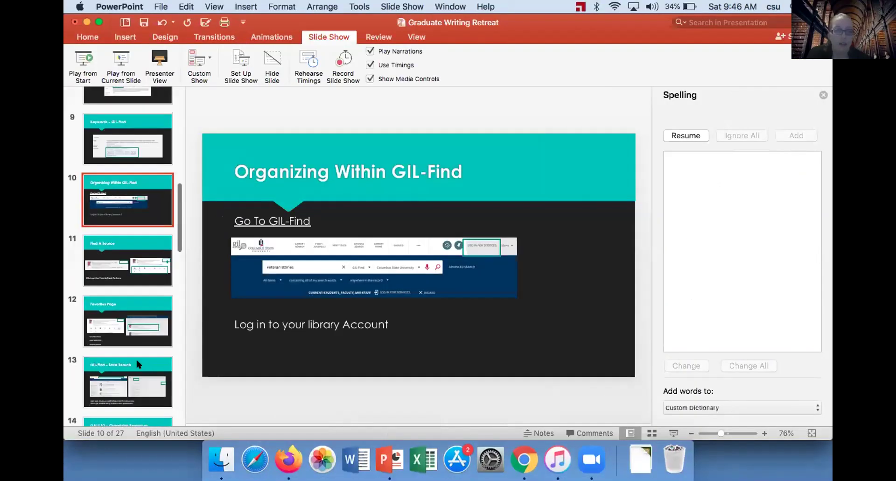
{"action": "scroll", "coordinate": [138, 363], "scroll_direction": "down", "scroll_amount": 1}
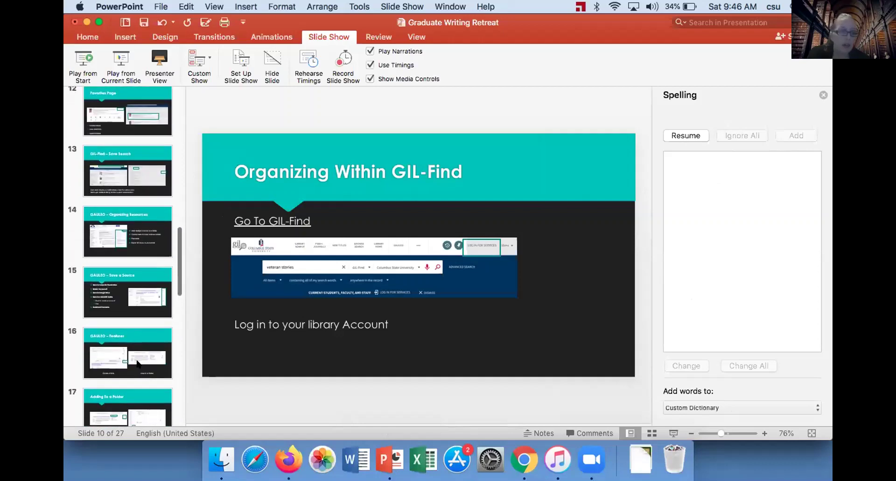
{"action": "left_click", "coordinate": [138, 364]}
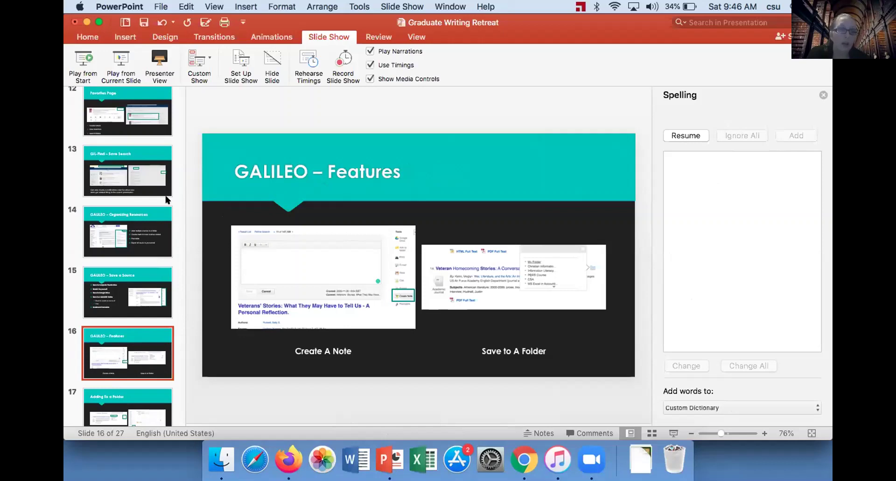
{"action": "left_click", "coordinate": [85, 68]}
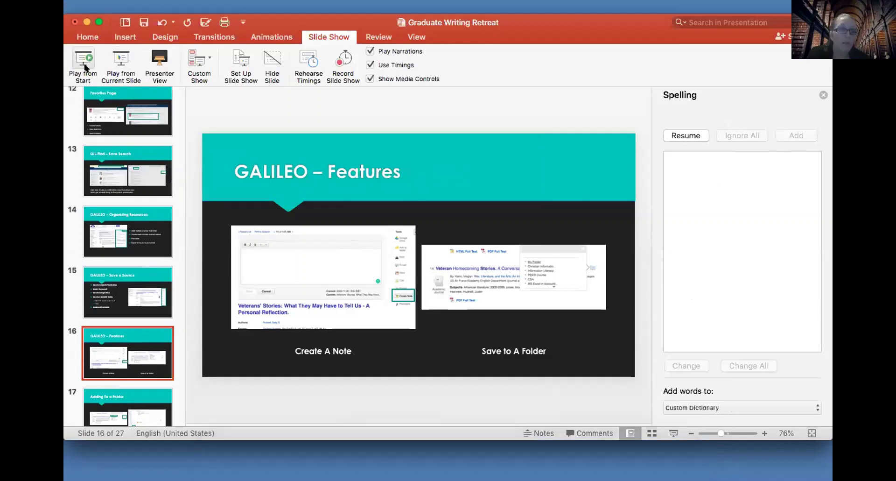